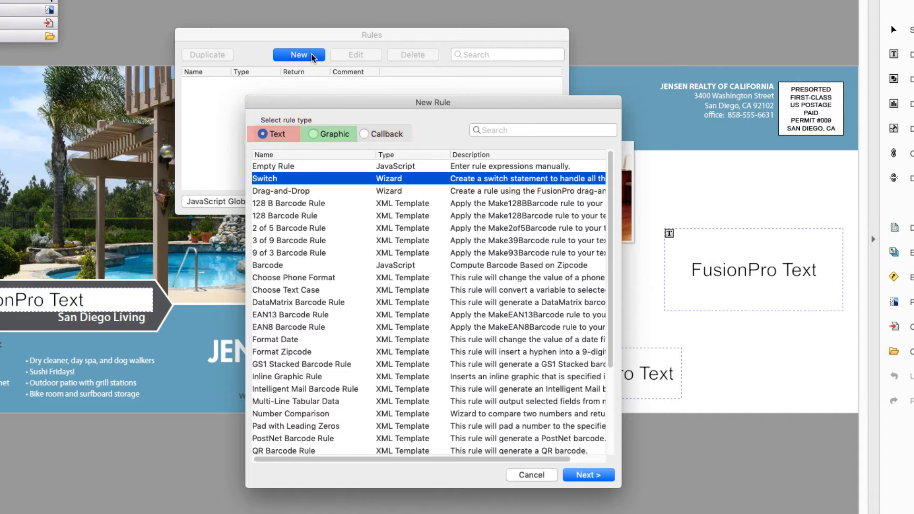
Step: Review the rule templates offered for the Graphic and Callback rule types, ending on the Text type
click(314, 135)
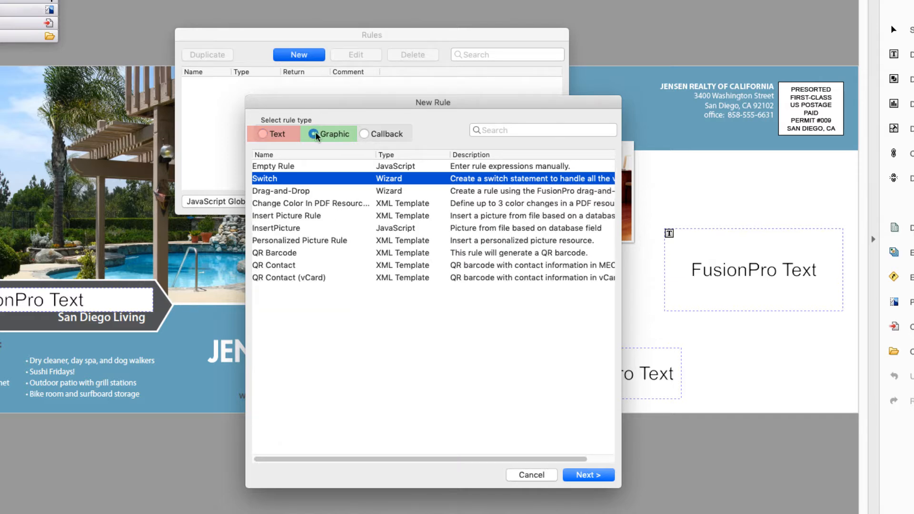
click(365, 135)
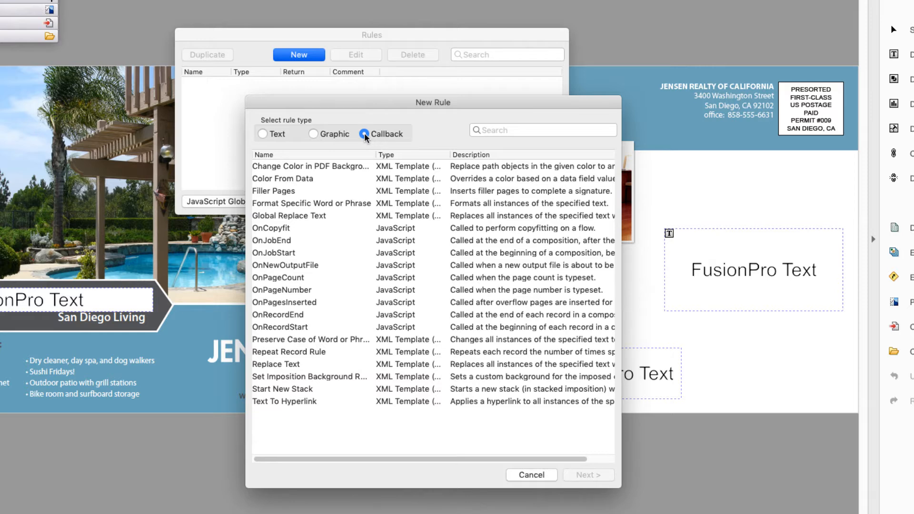
click(263, 134)
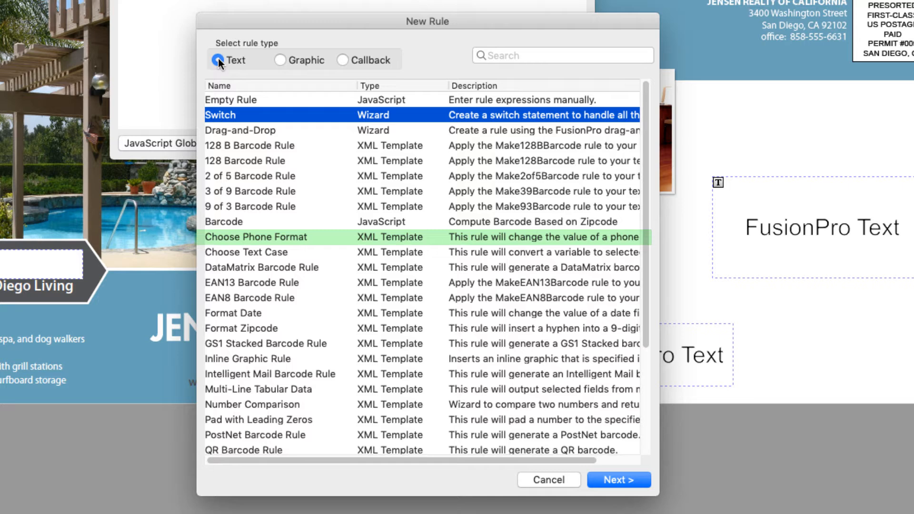
Step: Start a text rule from the Choose Phone Format template and name it Office PH Rule
click(293, 237)
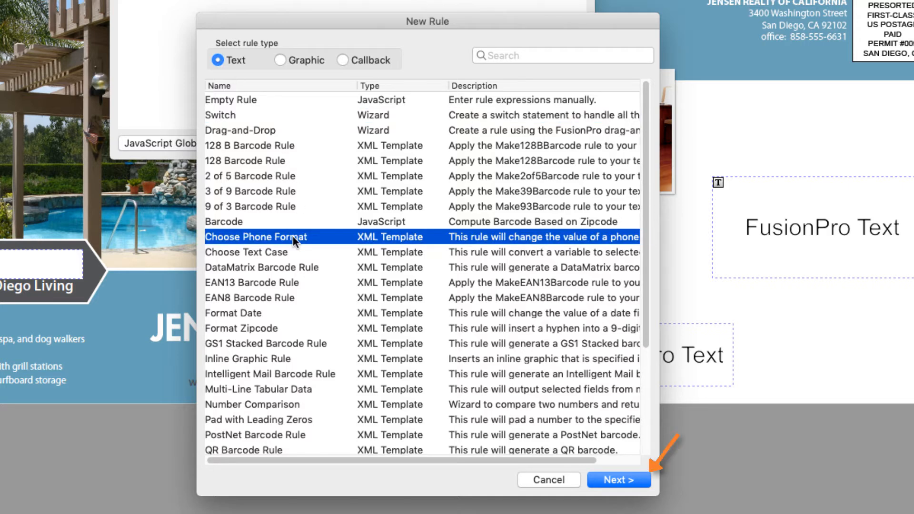
click(613, 482)
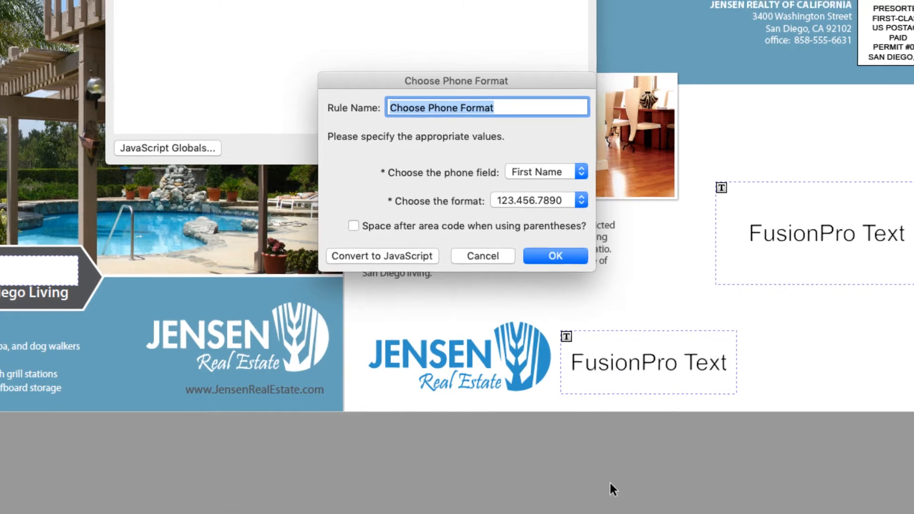
text(Of)
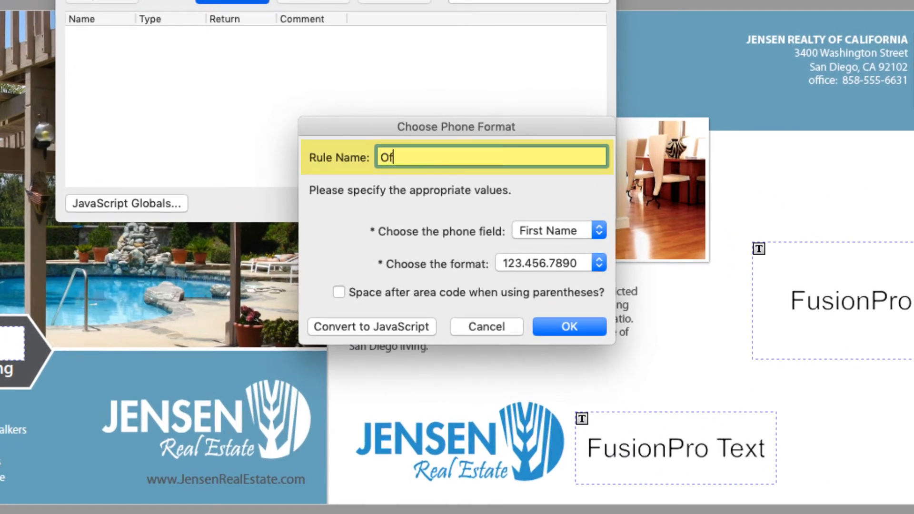
text(fice PH Rule)
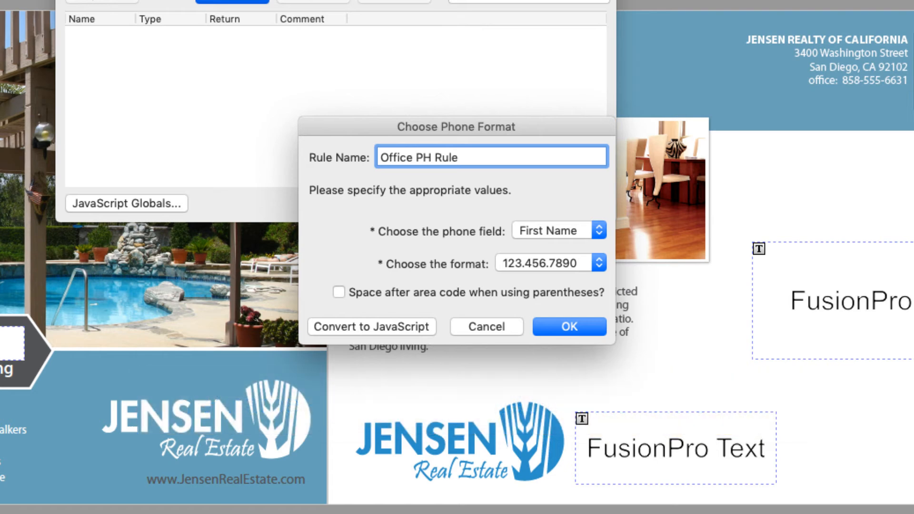
Step: Base the rule on the Office Ph field with the 123.456.7890 format and save it
click(596, 233)
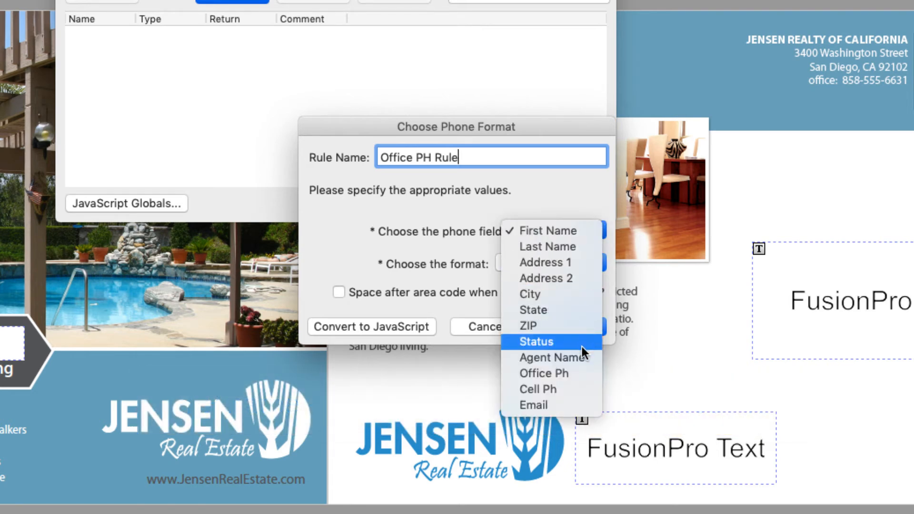
click(573, 370)
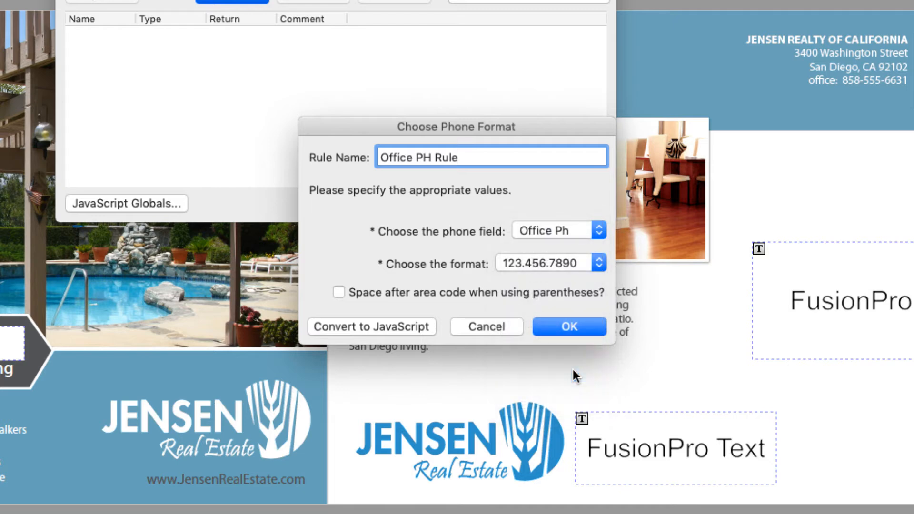
click(600, 263)
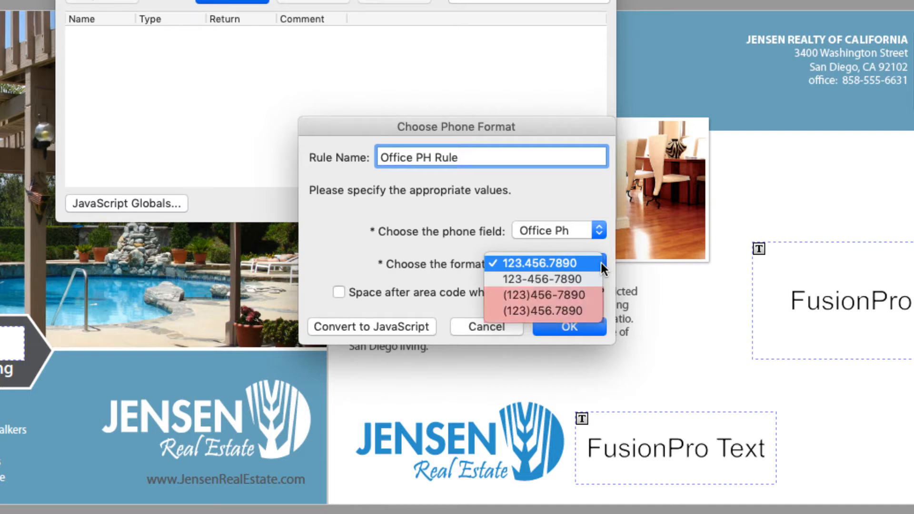
click(601, 263)
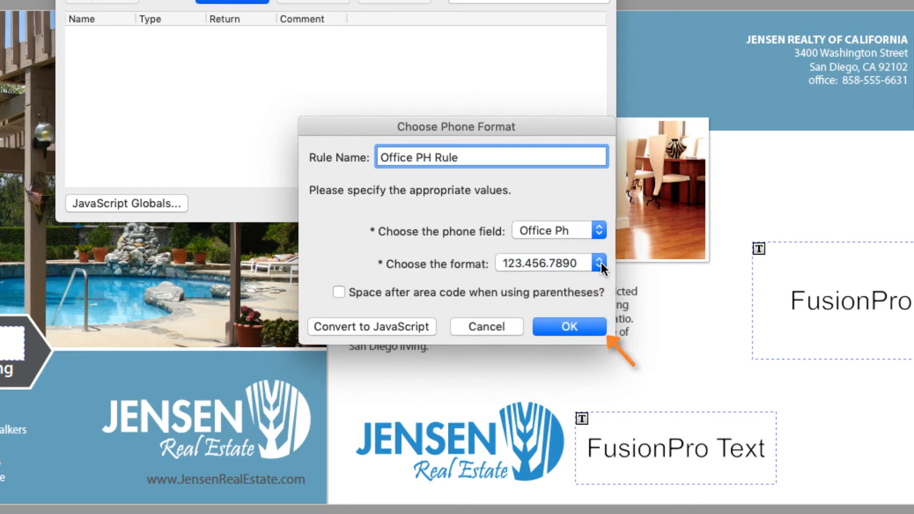
click(584, 327)
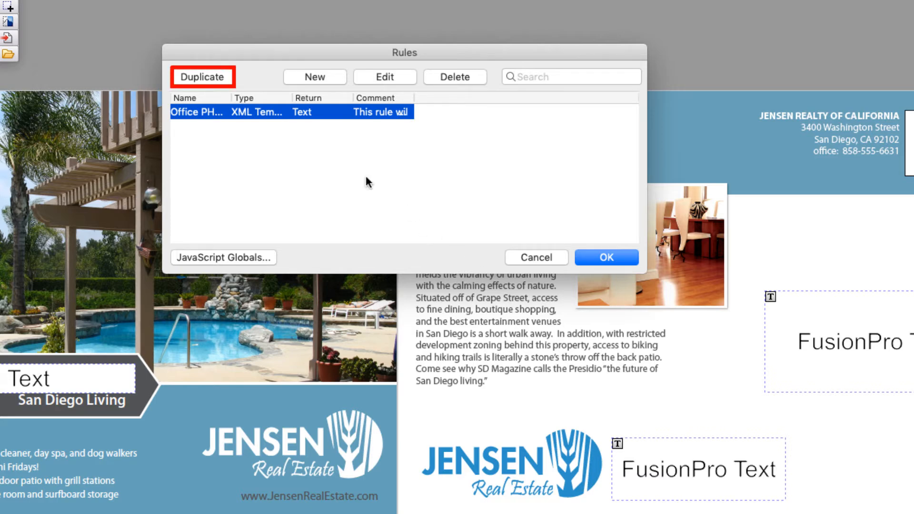
Step: Duplicate the office phone rule and rename the copy Cell PH Rule
click(216, 75)
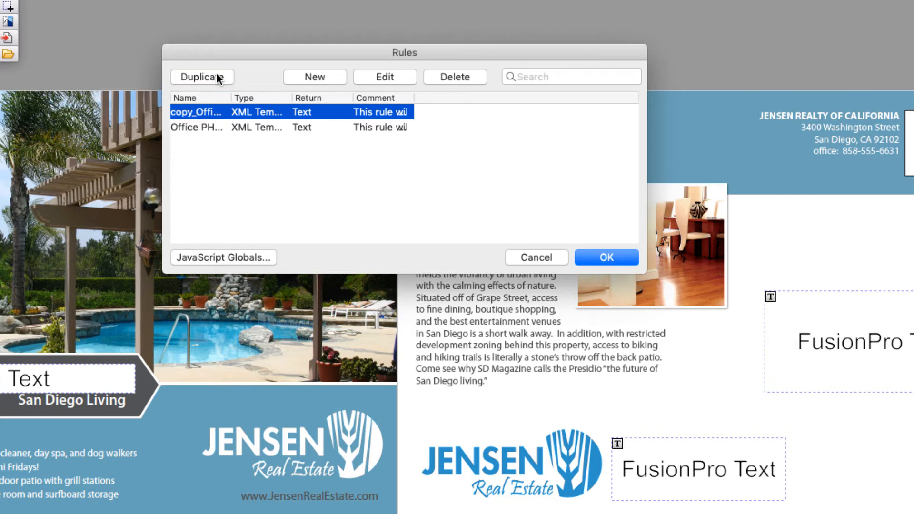
double_click(241, 112)
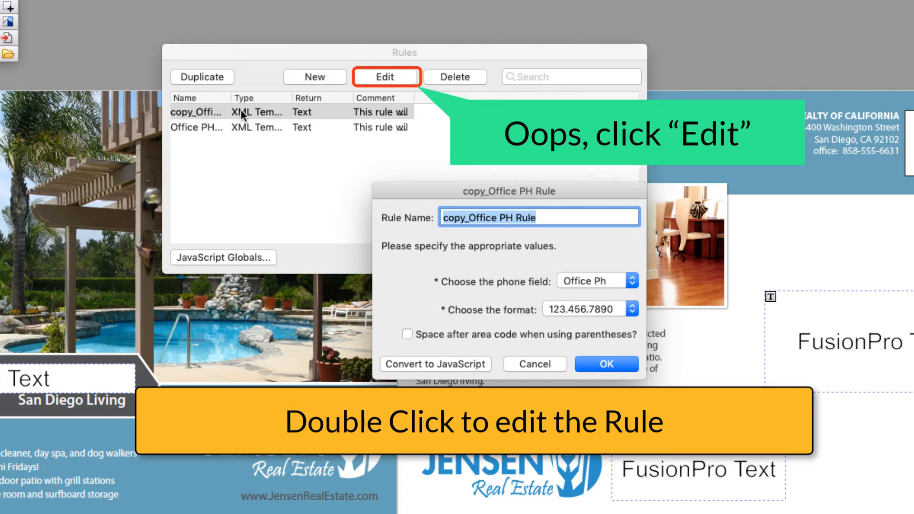
drag(498, 220, 406, 204)
key(BackSpace)
text(Cell)
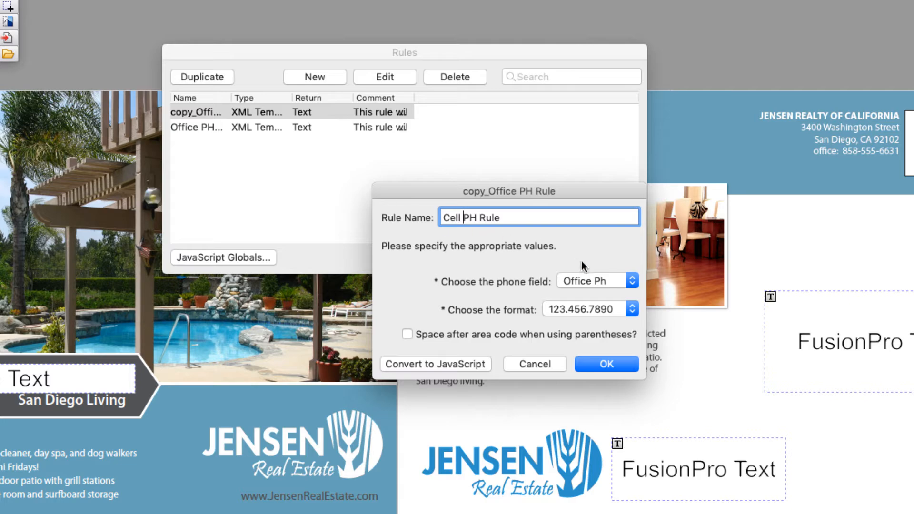
Step: Set the copied rule's phone field to Cell Ph and save the rule
click(608, 280)
click(604, 294)
click(607, 364)
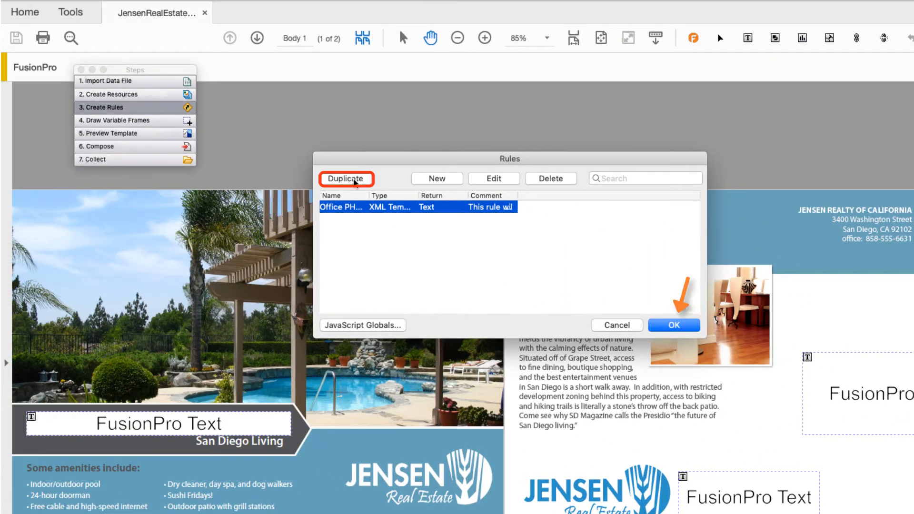
Step: Save the rules and reopen the rules list
click(674, 326)
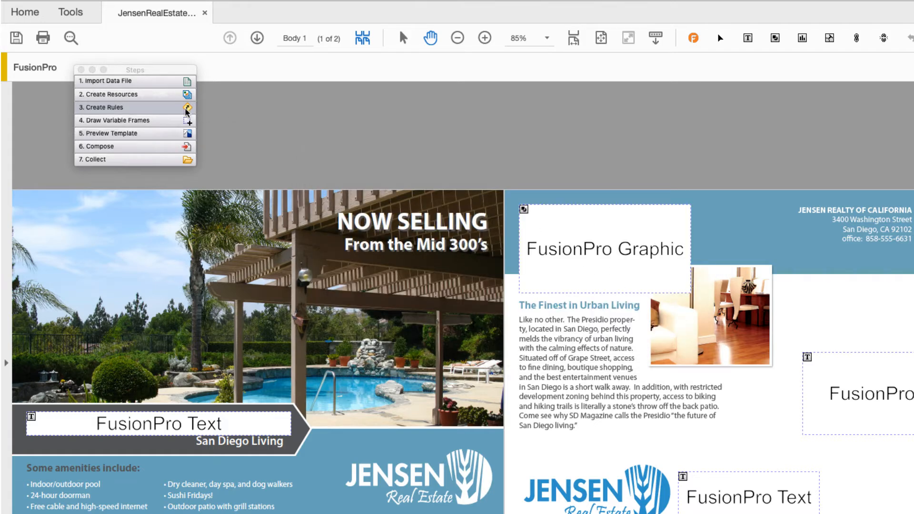
click(182, 111)
click(358, 180)
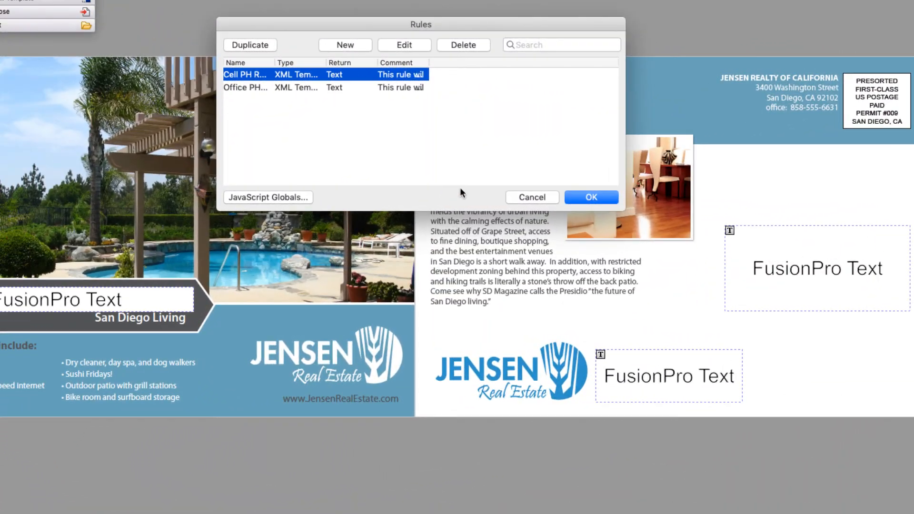
Step: Start a new graphic rule with the Switch wizard
click(354, 43)
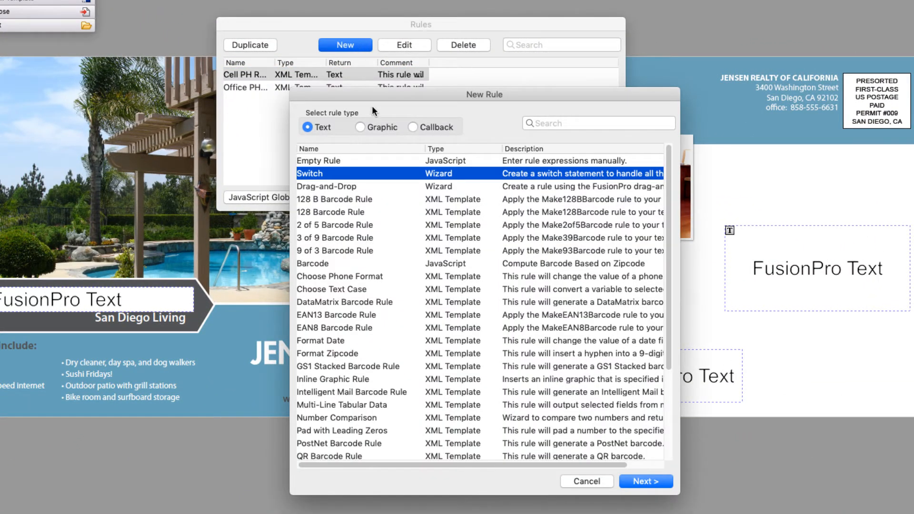
click(361, 127)
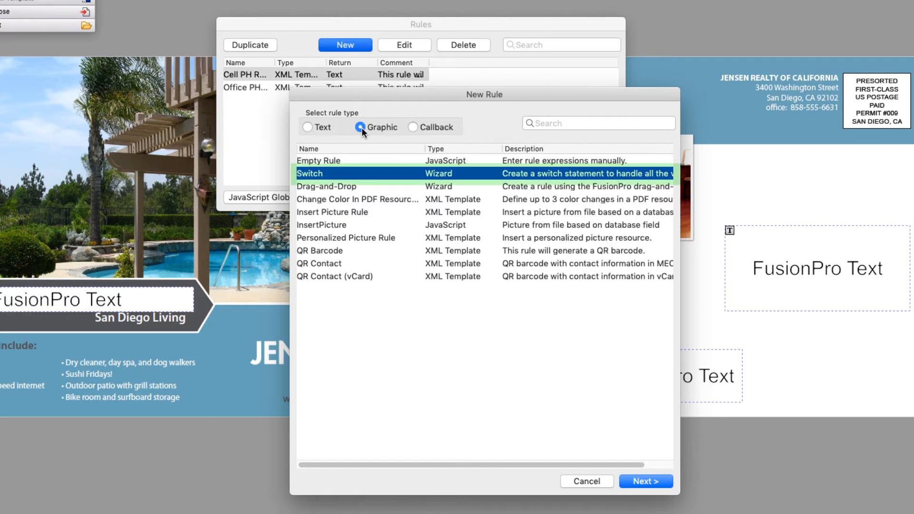
click(657, 482)
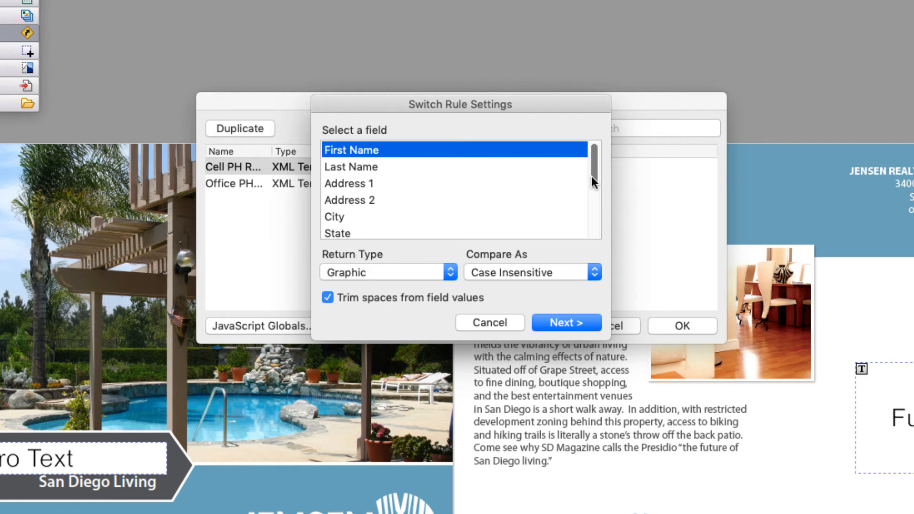
Step: Base the switch rule on the Status field, with return type Graphic and Case Insensitive comparison, and continue to the rule editor
drag(592, 175, 599, 227)
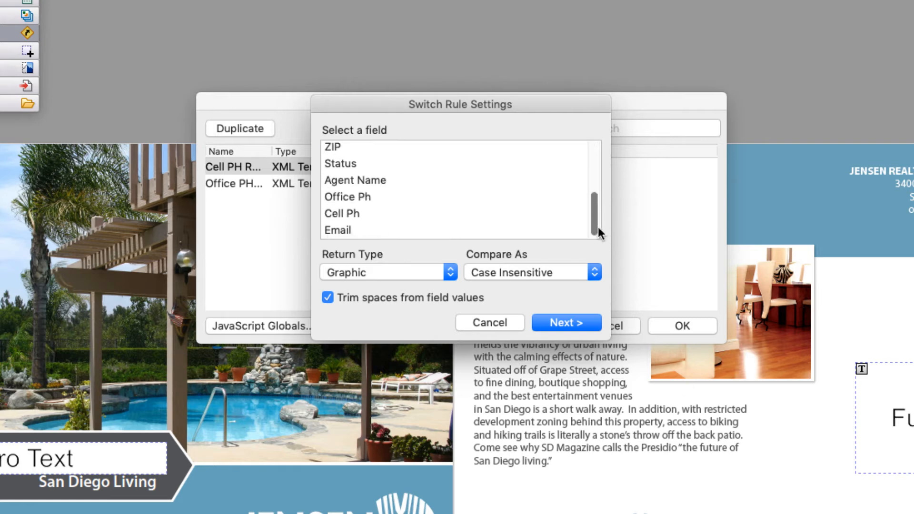
click(437, 162)
click(449, 273)
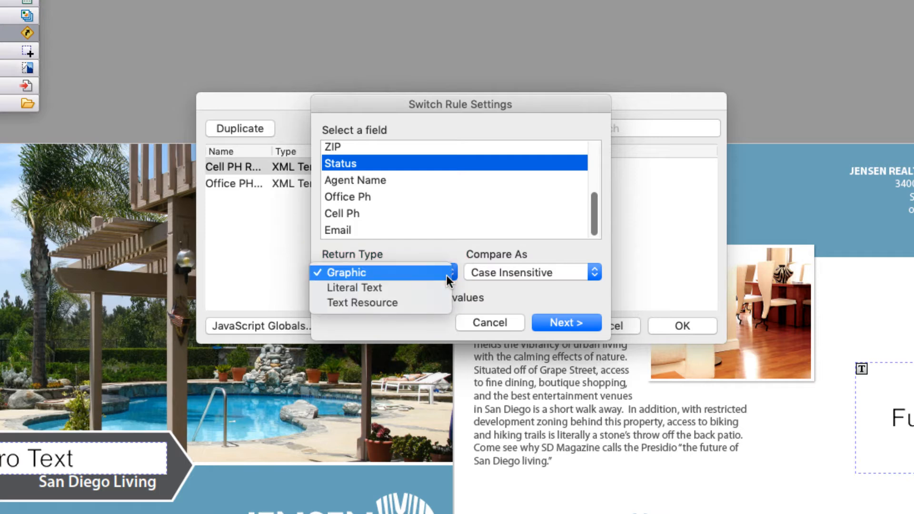
click(447, 275)
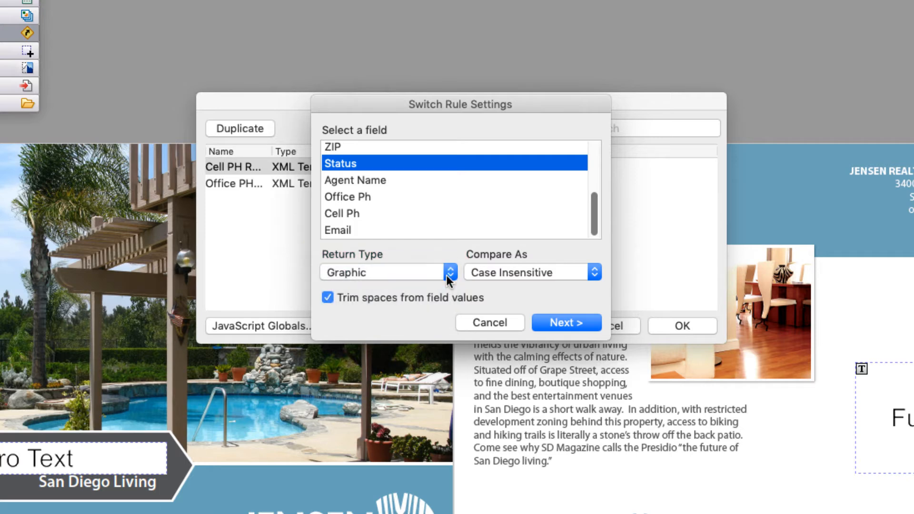
click(595, 275)
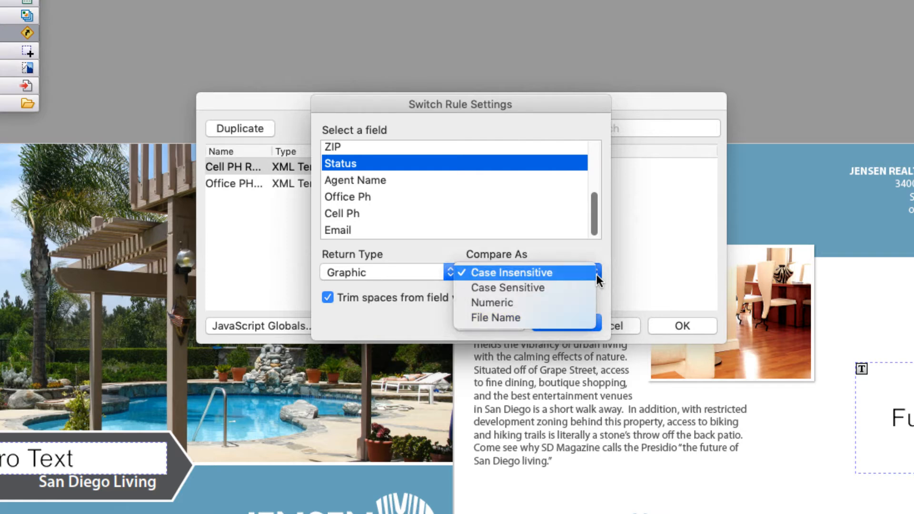
click(597, 274)
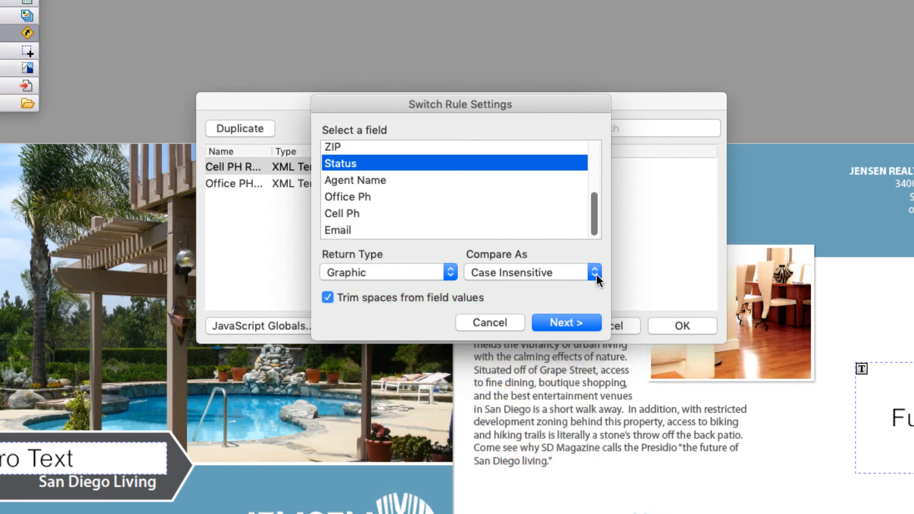
click(589, 321)
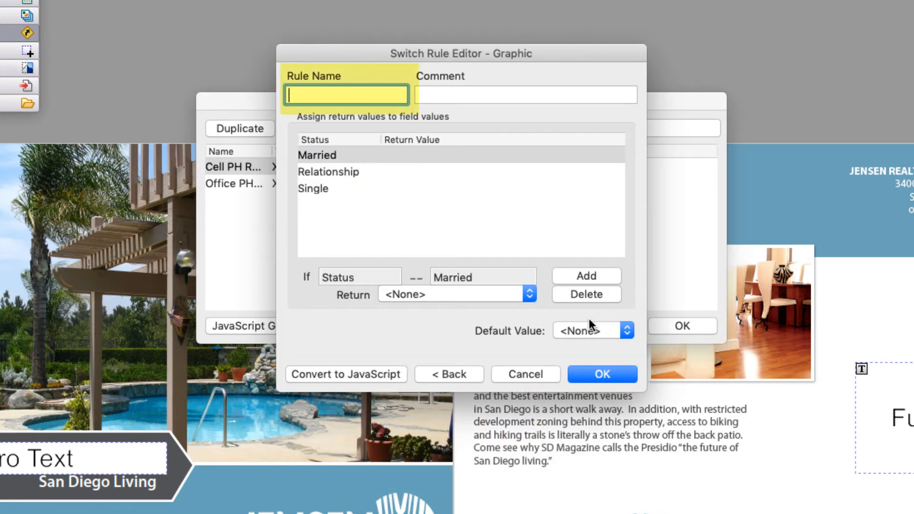
Step: Name the switch rule Back Image Rule and return Family.jpg for the Married status
text(Back Image Rule)
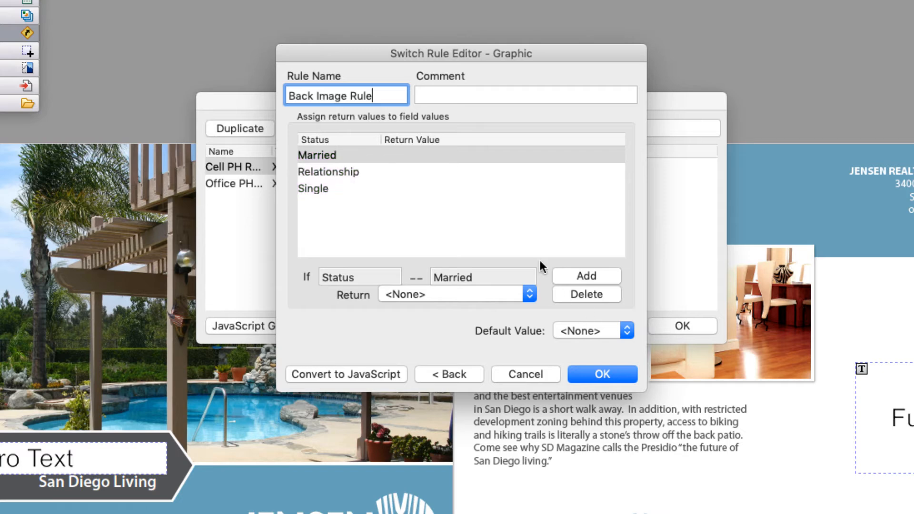
click(422, 154)
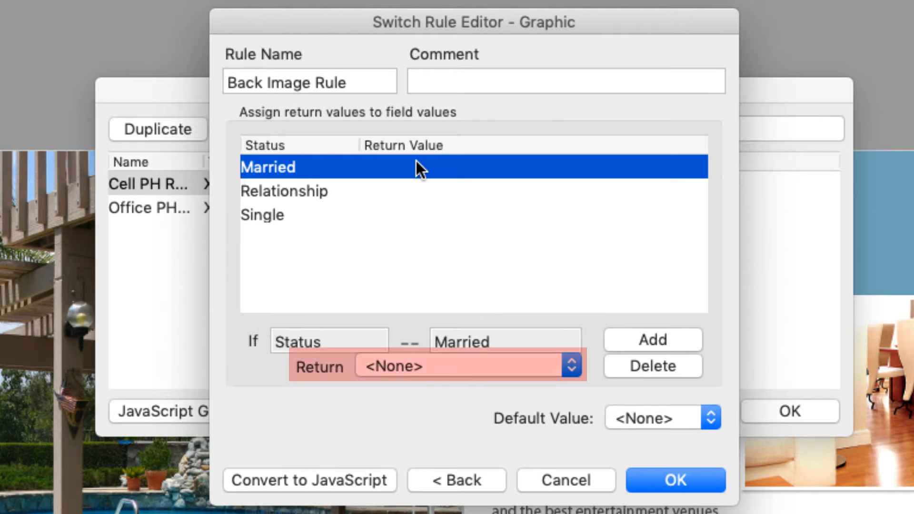
click(572, 367)
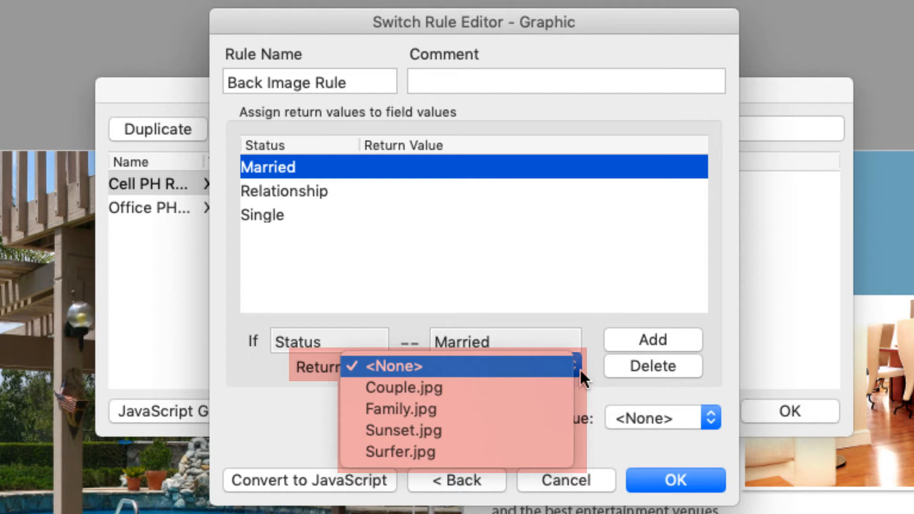
click(564, 412)
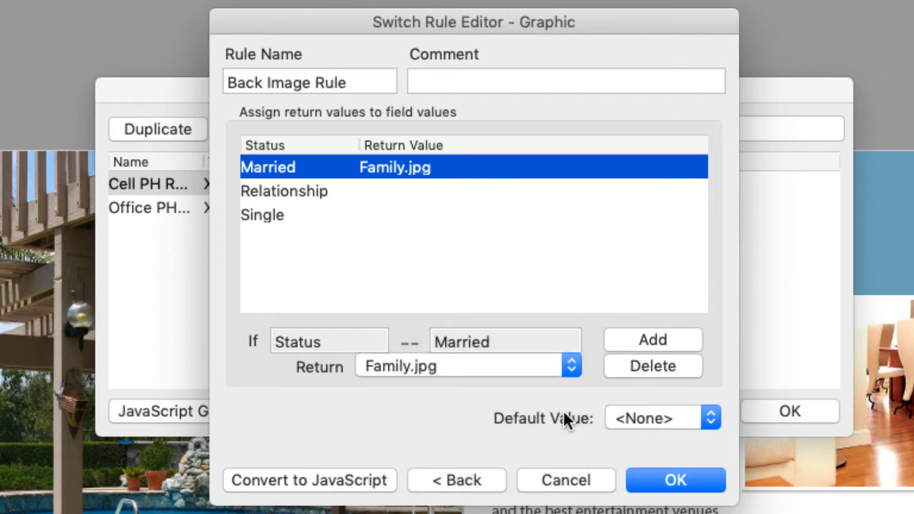
Step: Return Couple.jpg for the Relationship status and Surfer.jpg for the Single status
click(398, 193)
click(567, 367)
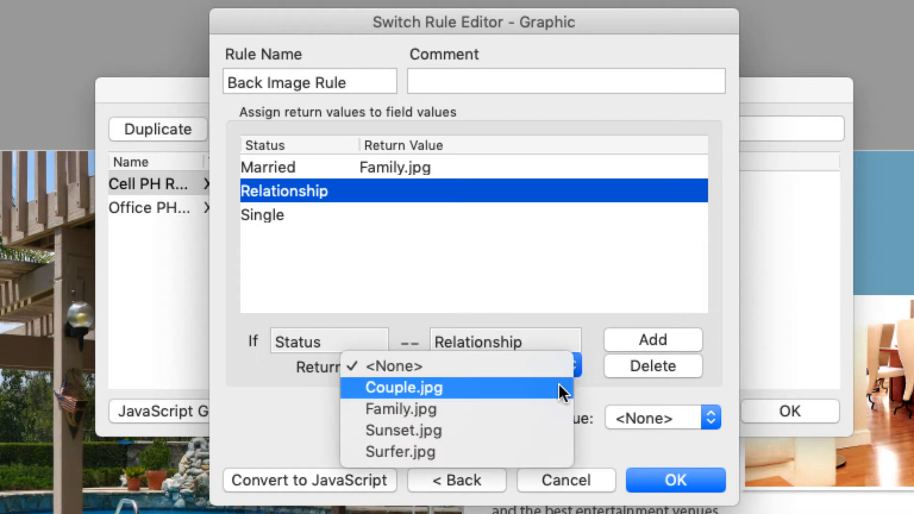
click(563, 387)
click(430, 219)
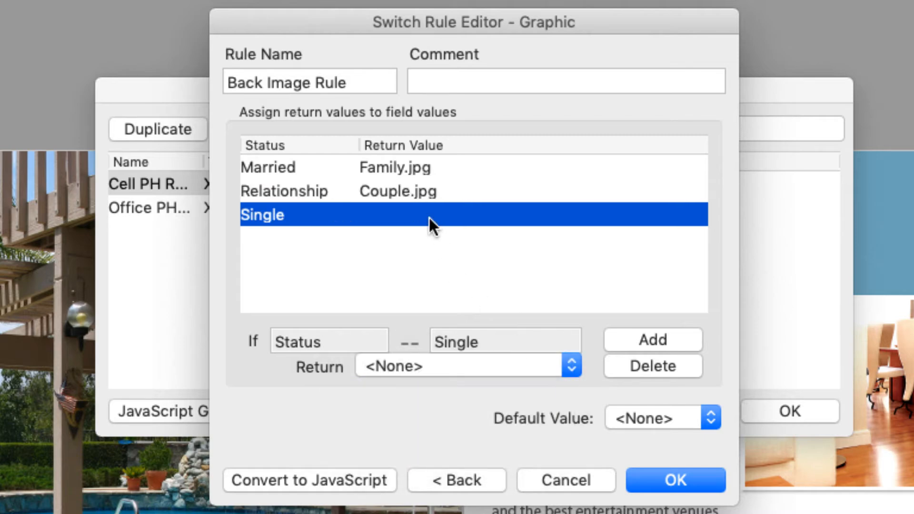
click(554, 365)
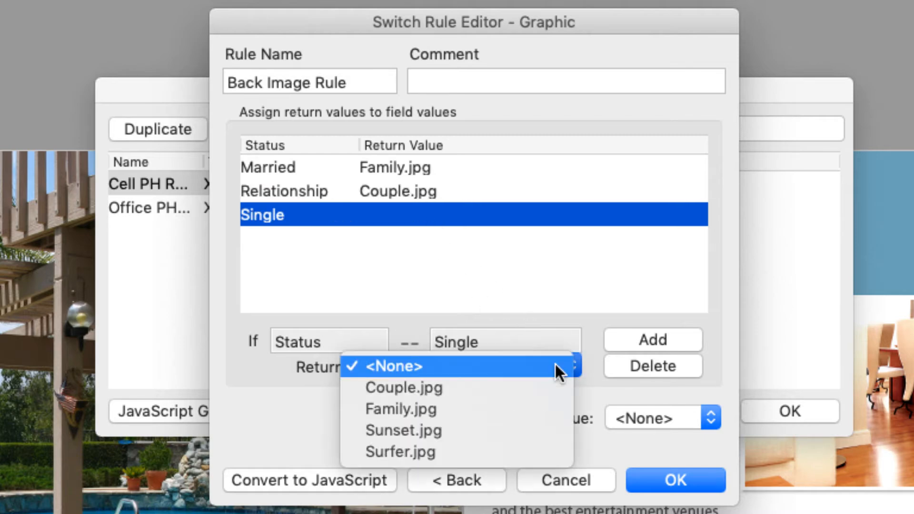
click(548, 450)
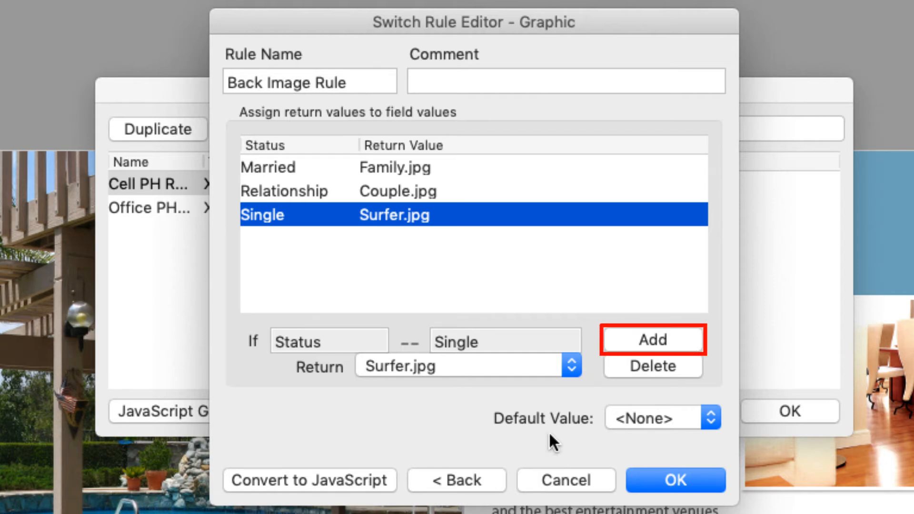
Step: Add the Retired status value to the switch rule and return Sunset.jpg for it
click(633, 340)
text(Retired)
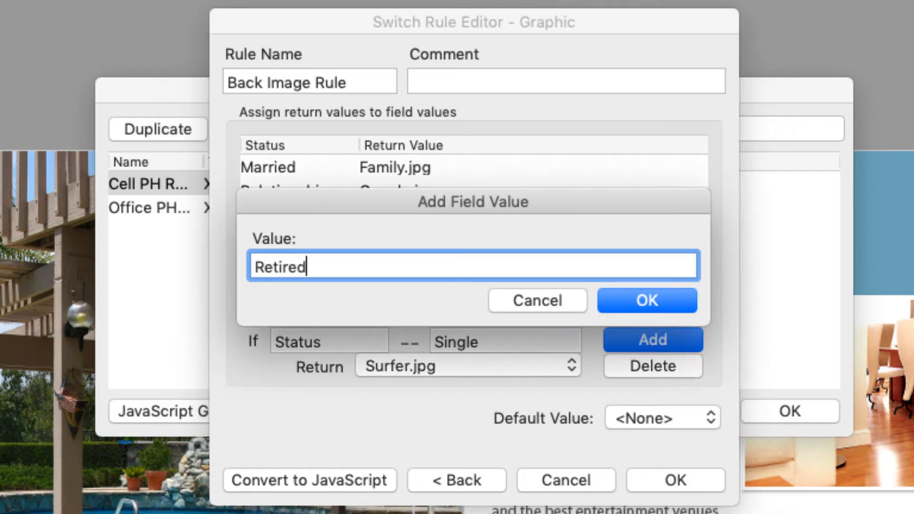
click(679, 304)
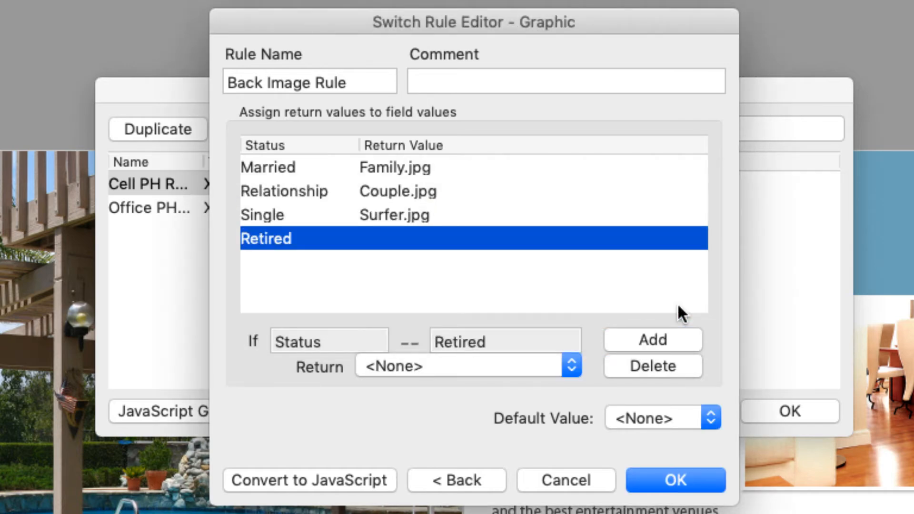
click(571, 367)
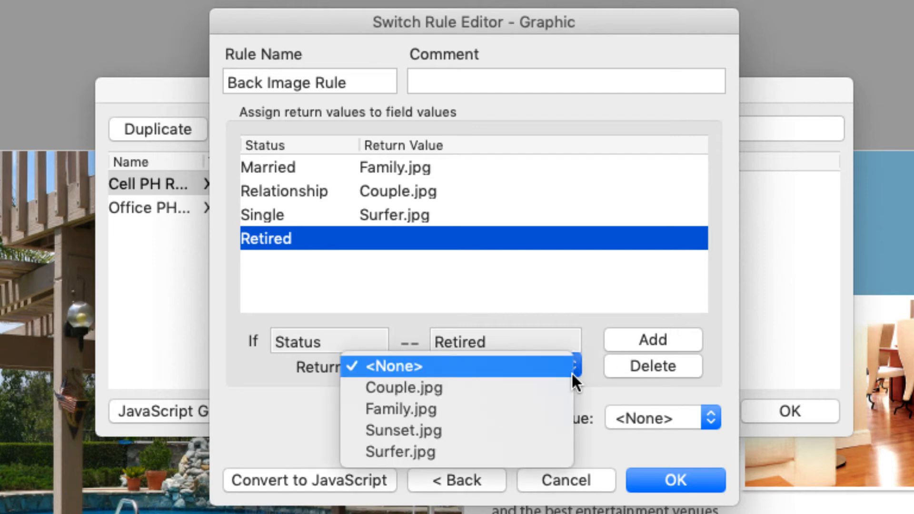
click(547, 423)
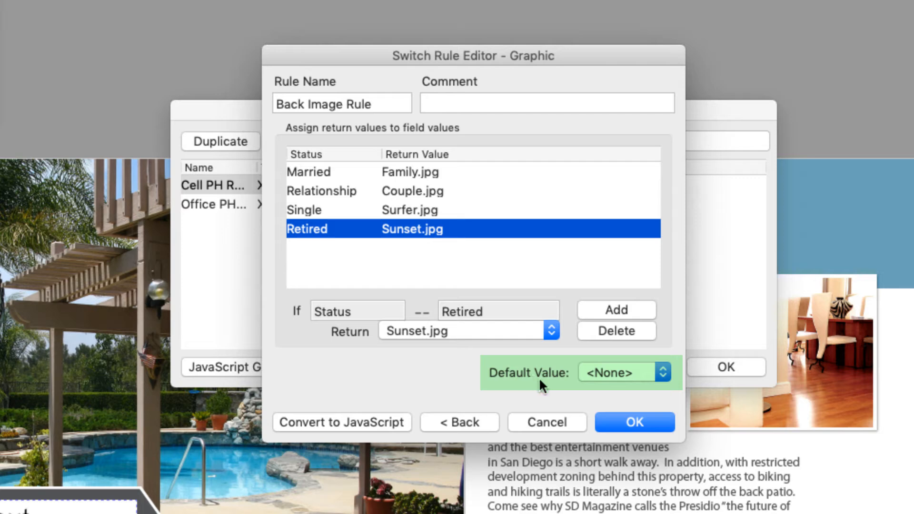
Step: Set the switch rule's default value to Sunset.jpg and save the rule
click(649, 376)
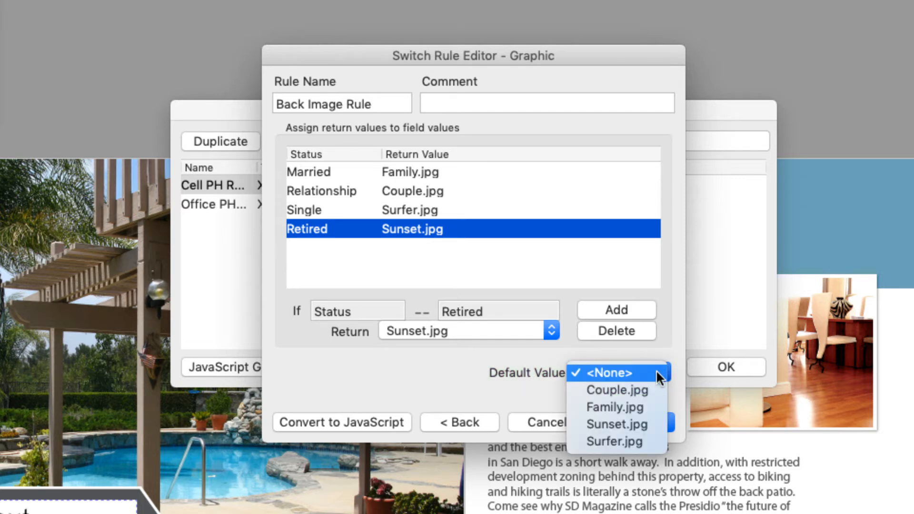
click(647, 420)
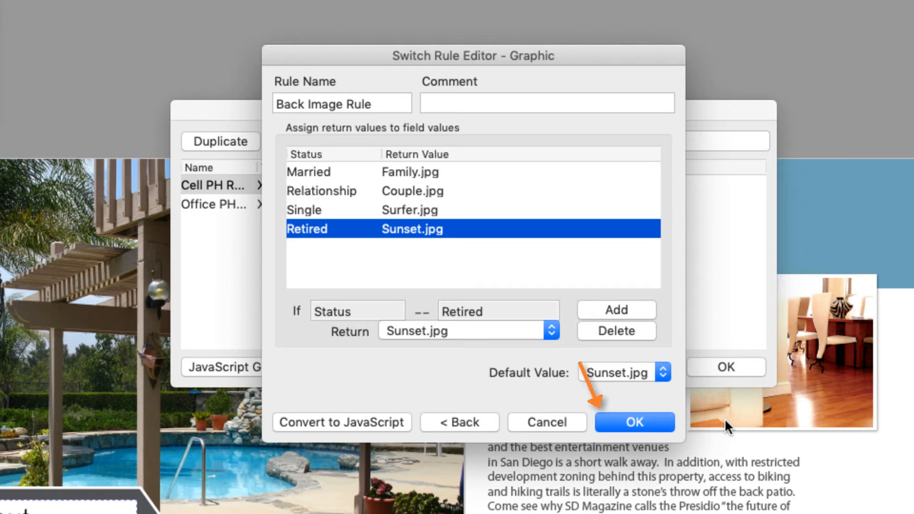
click(659, 422)
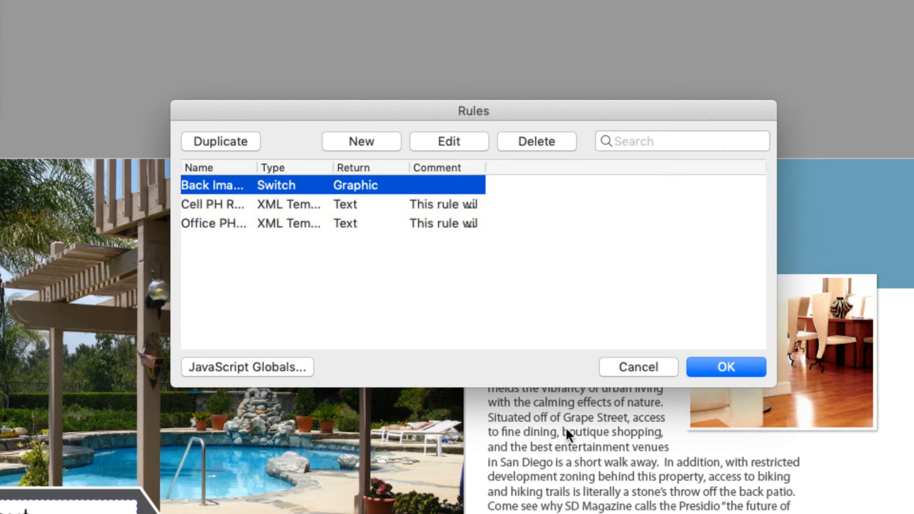
click(376, 141)
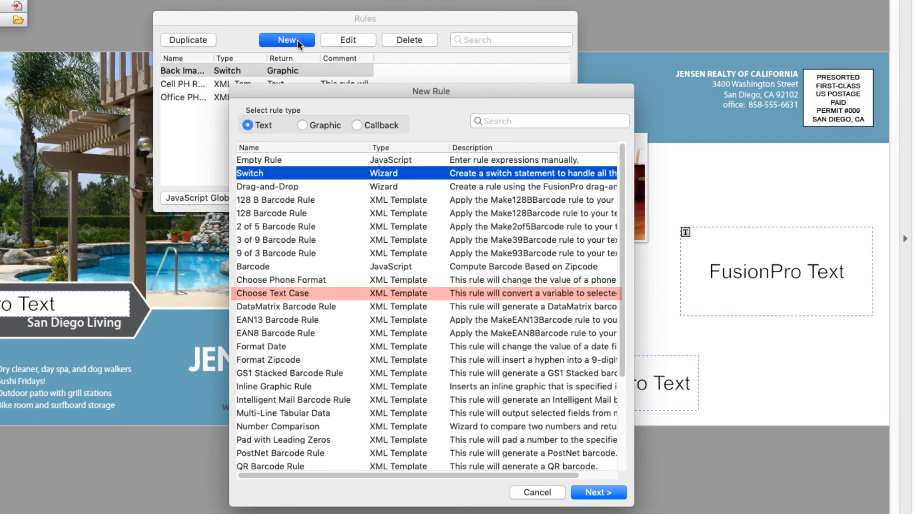
double_click(322, 293)
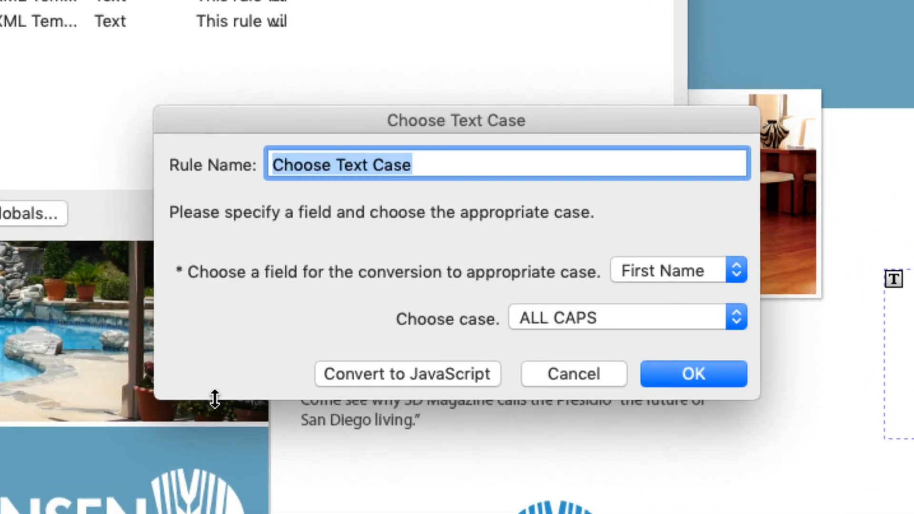
click(733, 326)
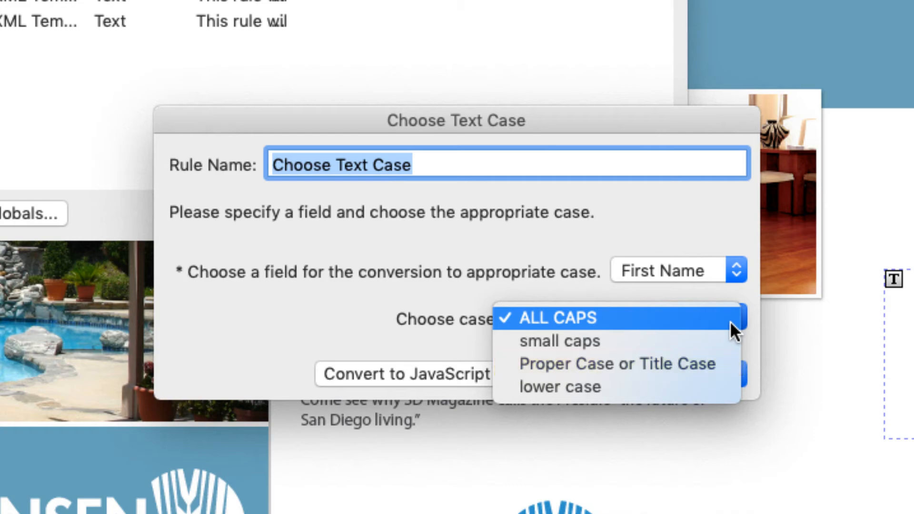
click(728, 215)
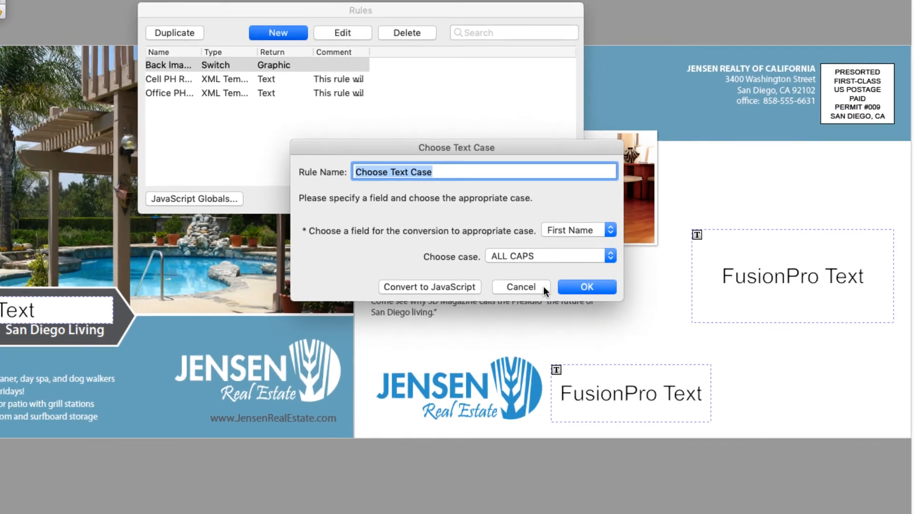
click(574, 374)
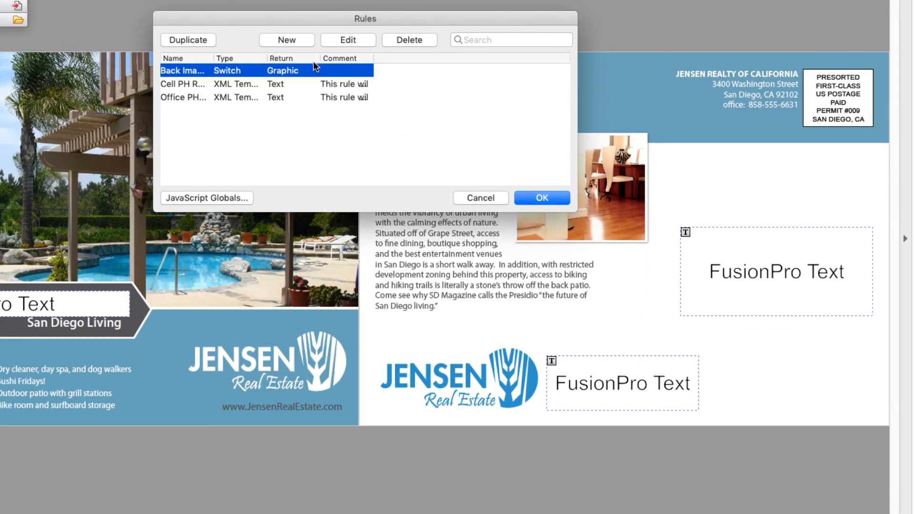
Step: Create a new text rule from the Empty Rule template and name it Email to Lowercase
click(285, 41)
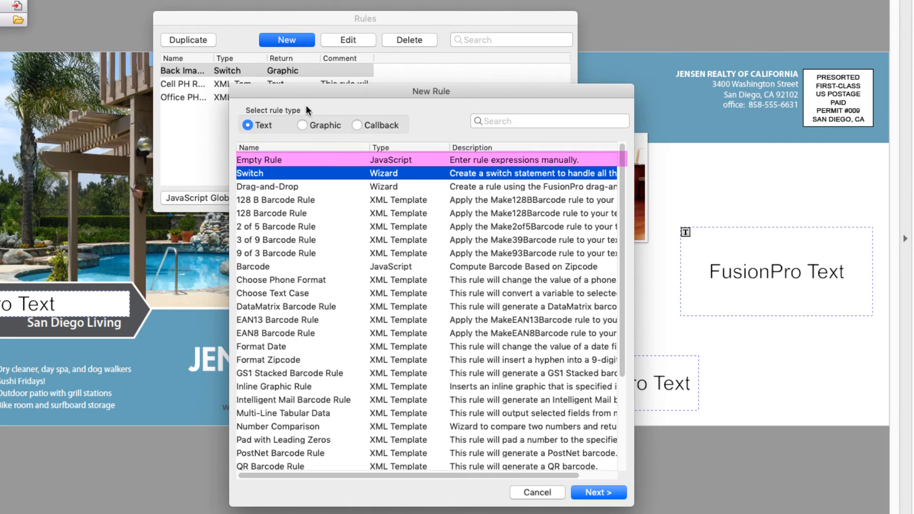
click(321, 158)
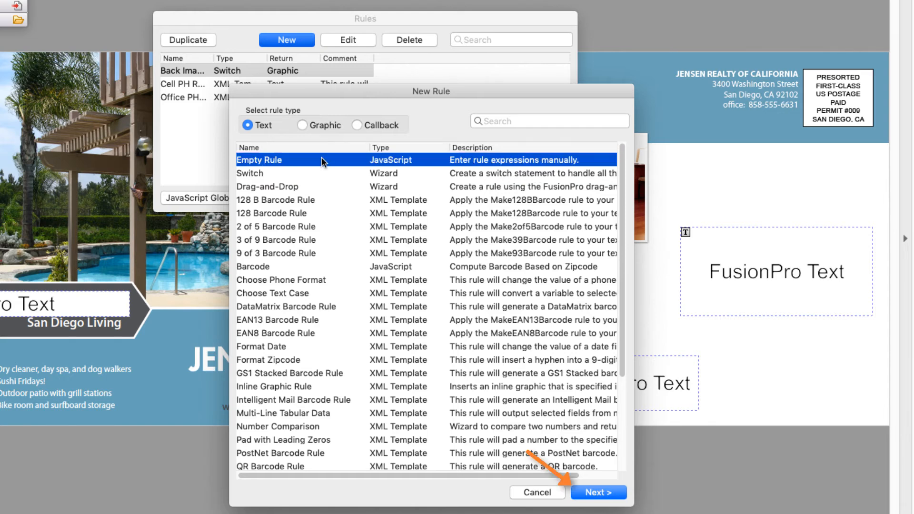
double_click(322, 160)
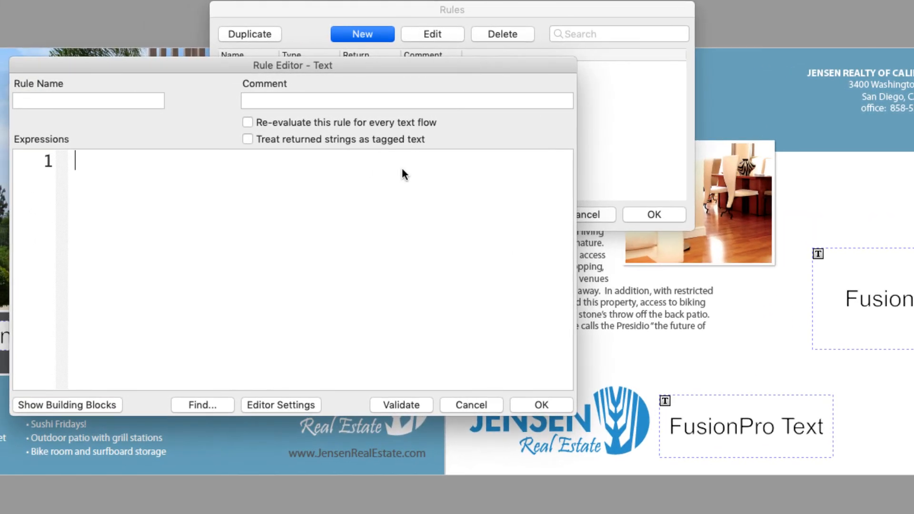
text(Email to Lowercase)
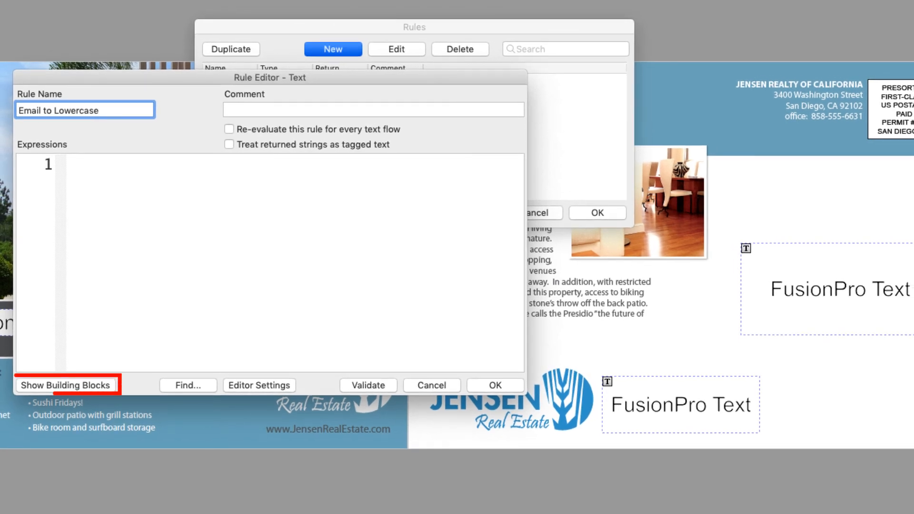
Step: Show the building blocks and review the available fields, resources, rules, functions and objects
click(104, 387)
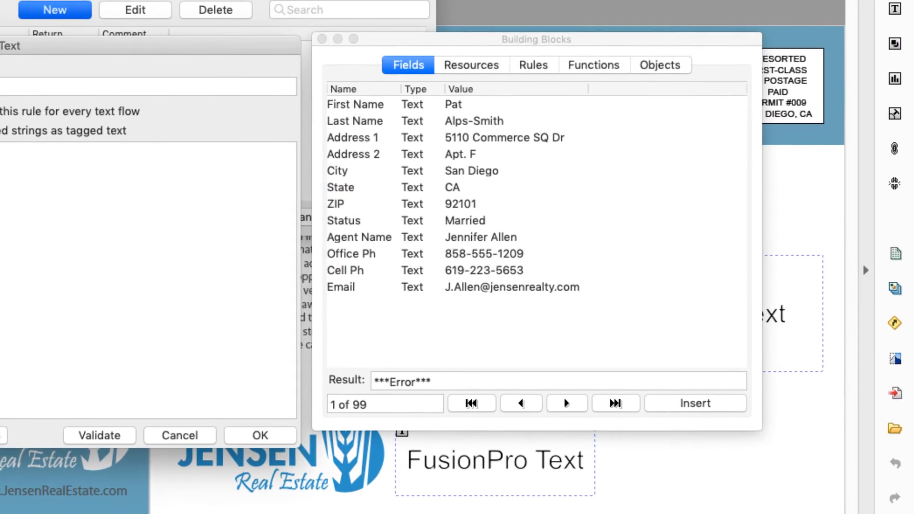
click(462, 68)
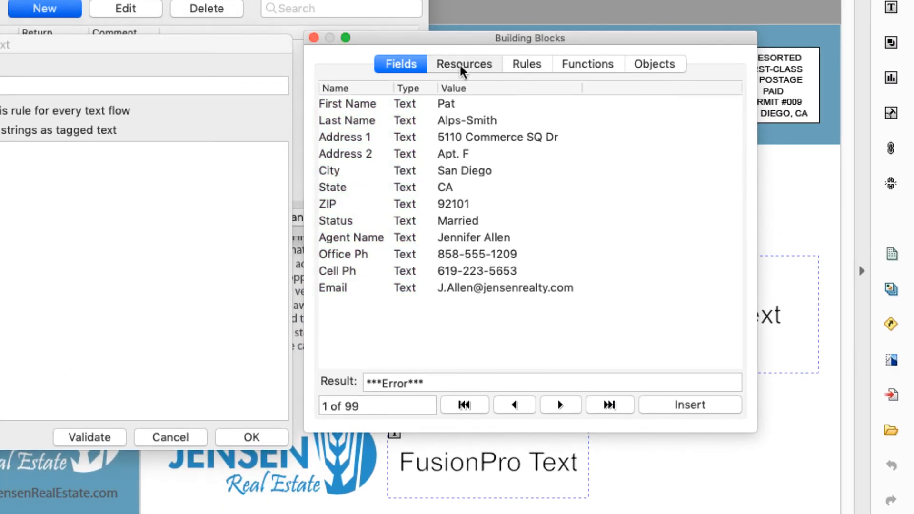
click(534, 66)
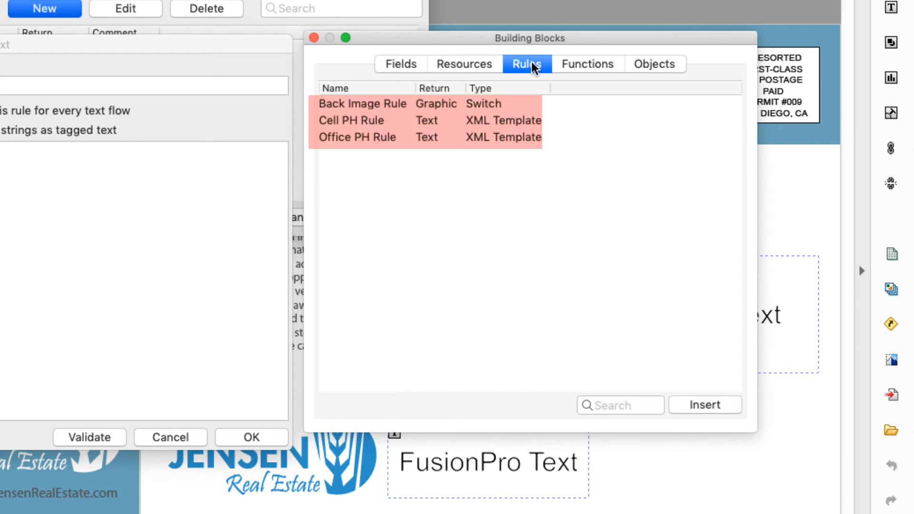
click(598, 67)
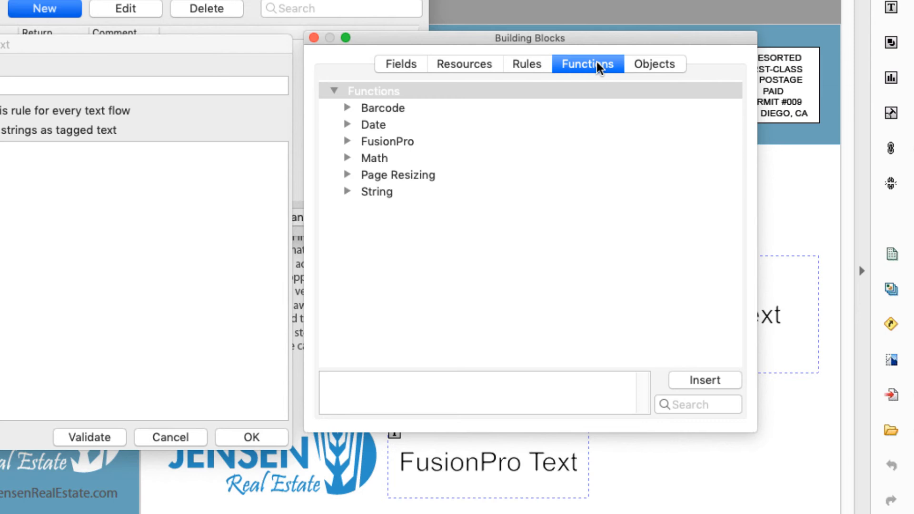
click(665, 72)
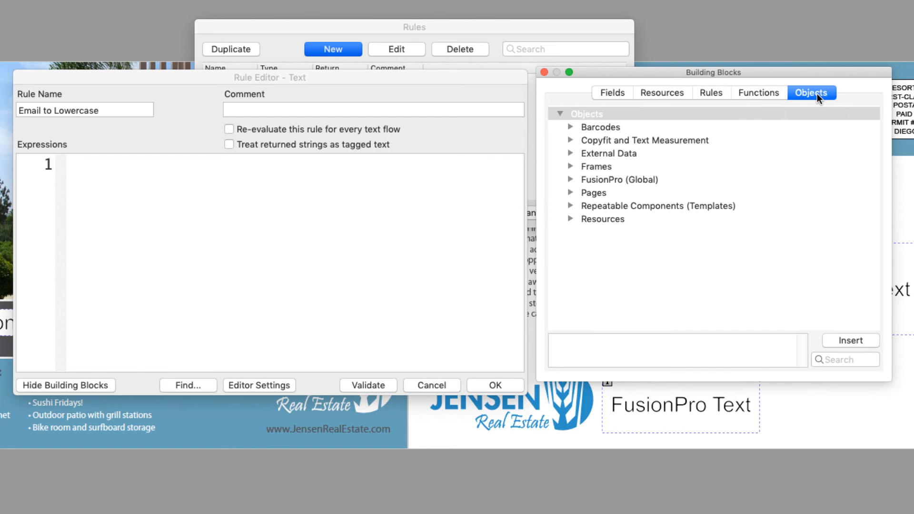
click(614, 93)
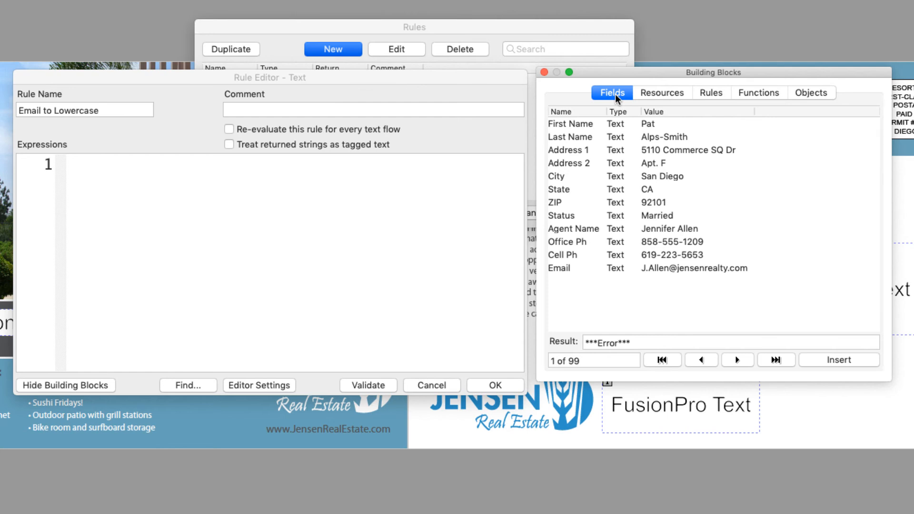
Step: Begin the rule expression with return, followed by the ToLower string function from the building blocks
click(424, 173)
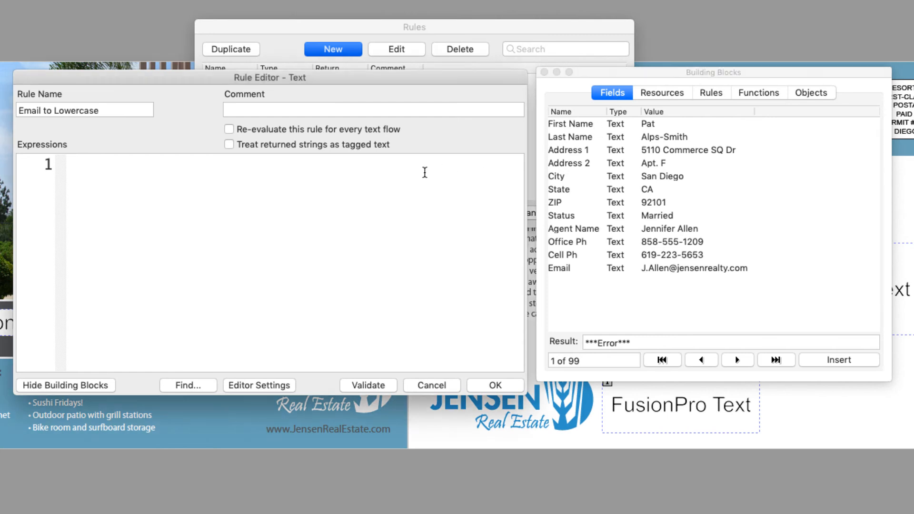
text(return)
click(750, 92)
click(570, 193)
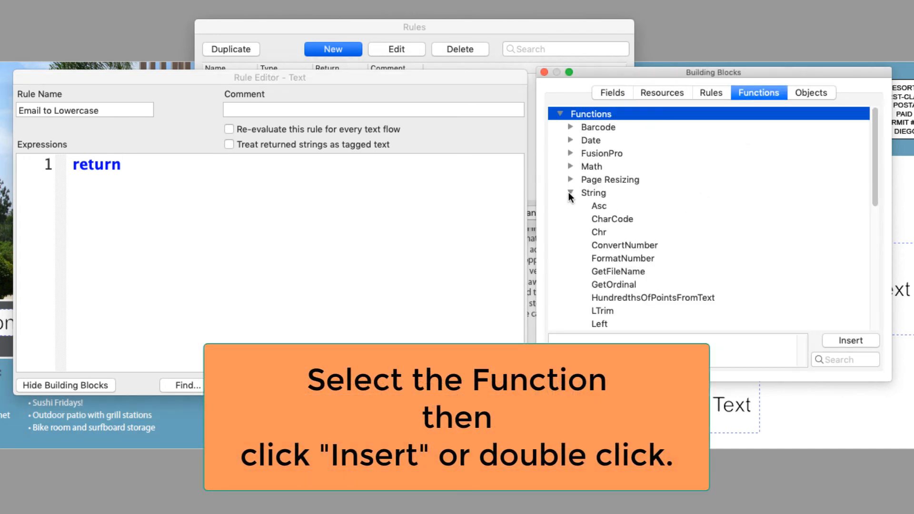
drag(876, 145, 909, 280)
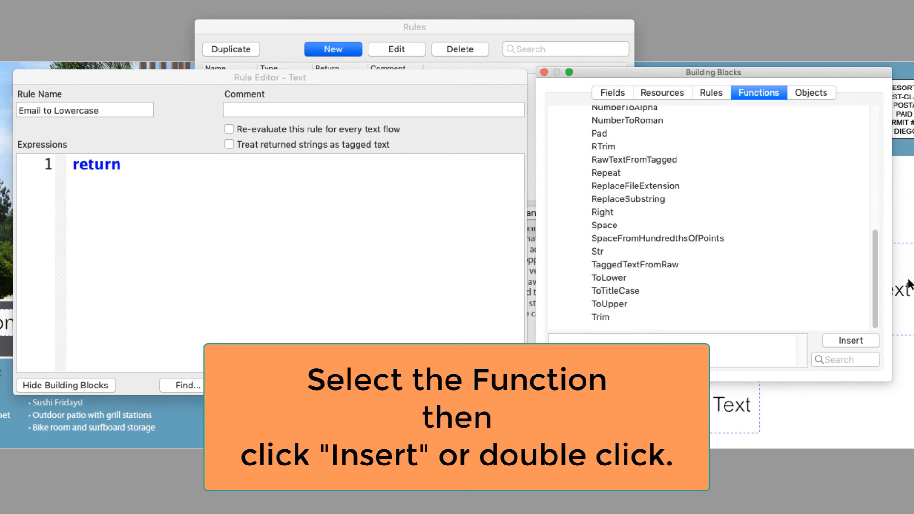
click(610, 279)
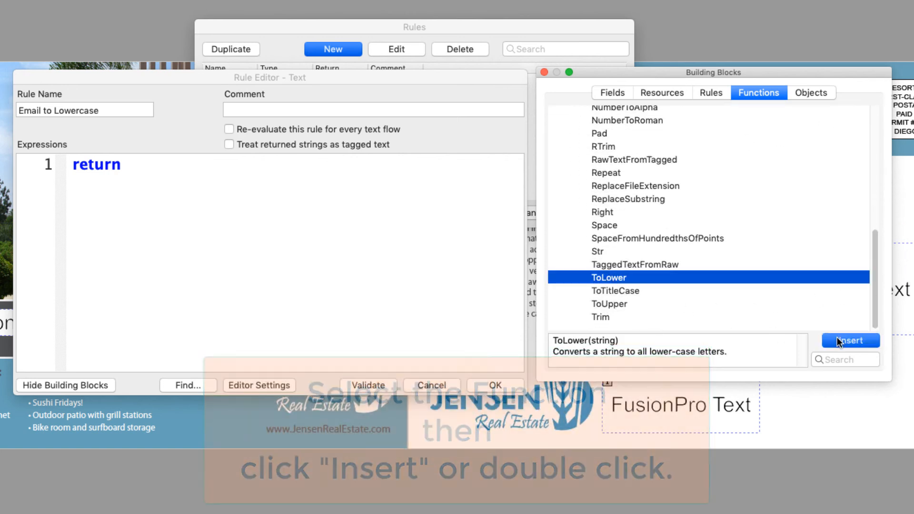
click(838, 339)
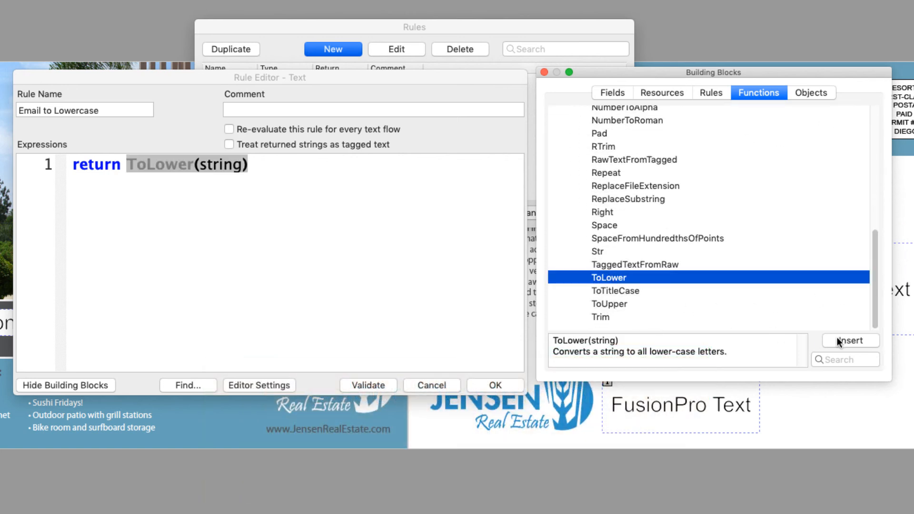
Step: Replace the string argument of ToLower with the Email field and end the expression with a semicolon
click(486, 250)
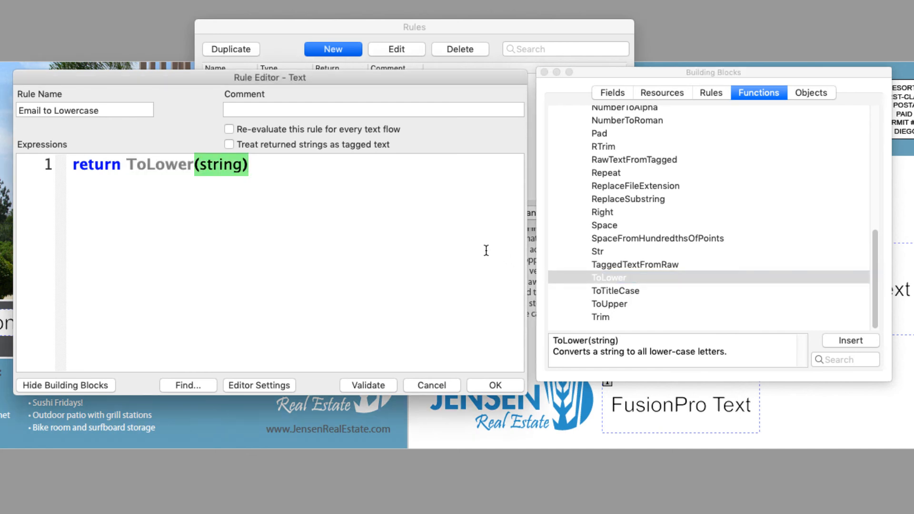
double_click(221, 164)
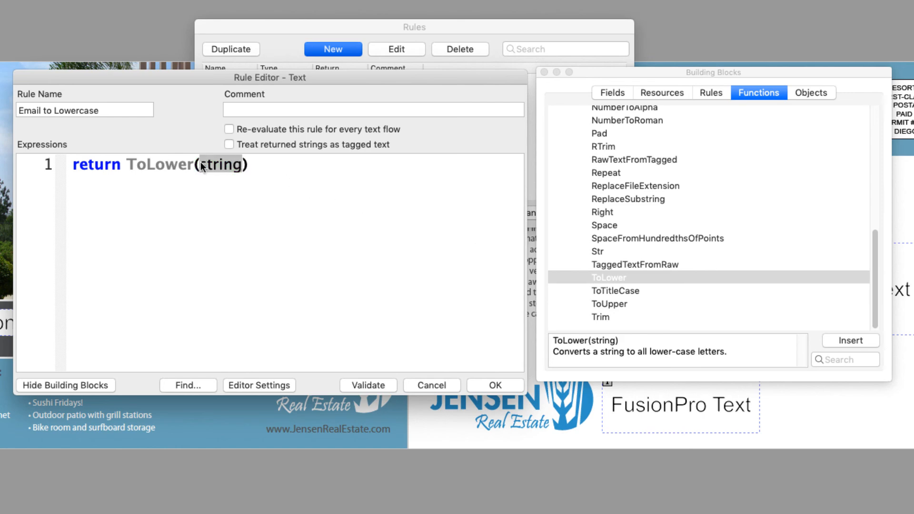
click(612, 92)
click(596, 267)
click(833, 361)
click(424, 165)
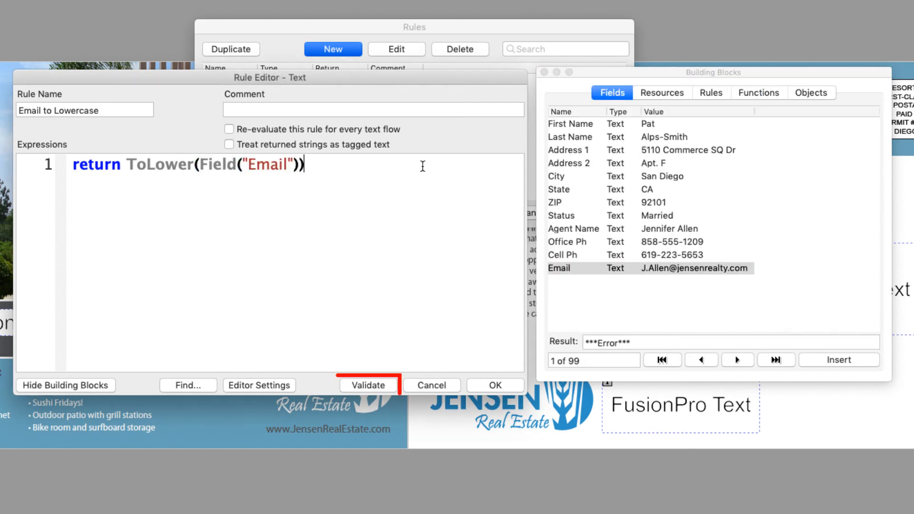
text(;)
Step: Validate the lowercase expression and check its result record by record up to record 17
click(385, 381)
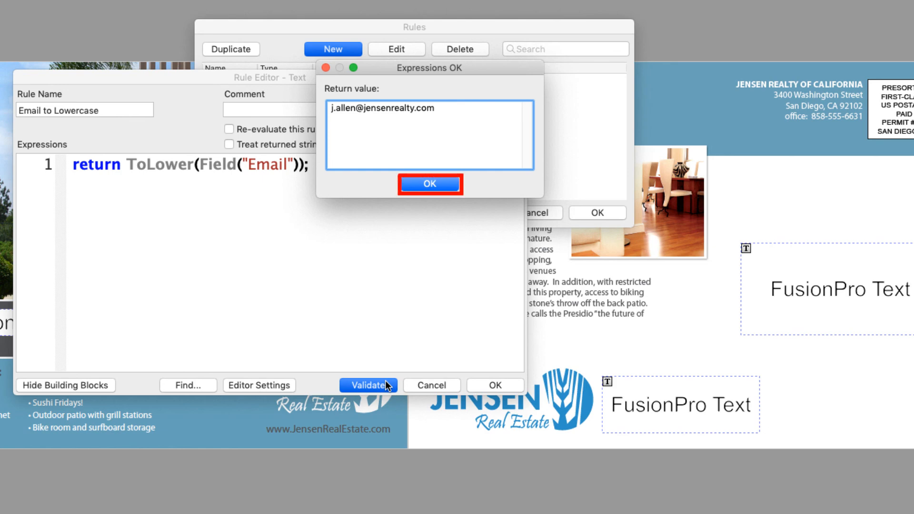
click(431, 184)
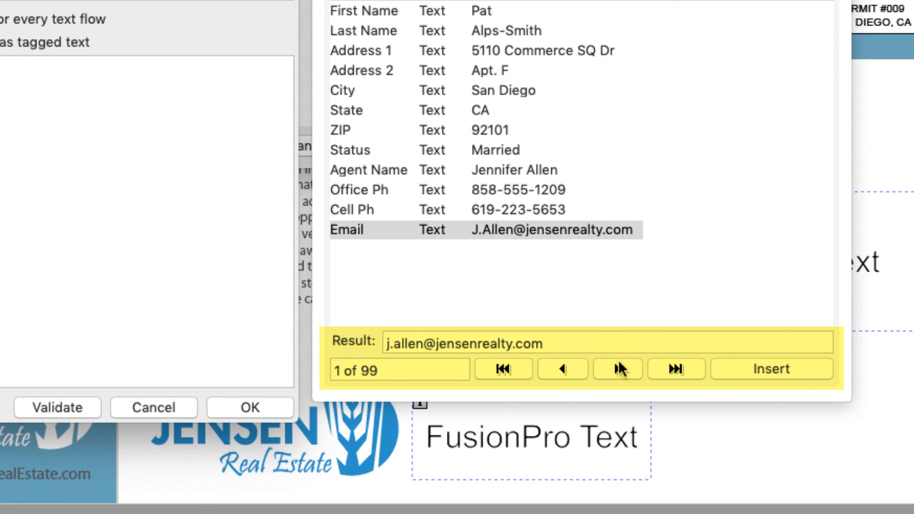
click(636, 369)
click(620, 370)
double_click(620, 370)
double_click(620, 371)
double_click(620, 370)
double_click(620, 370)
click(620, 371)
double_click(621, 370)
double_click(620, 371)
click(620, 370)
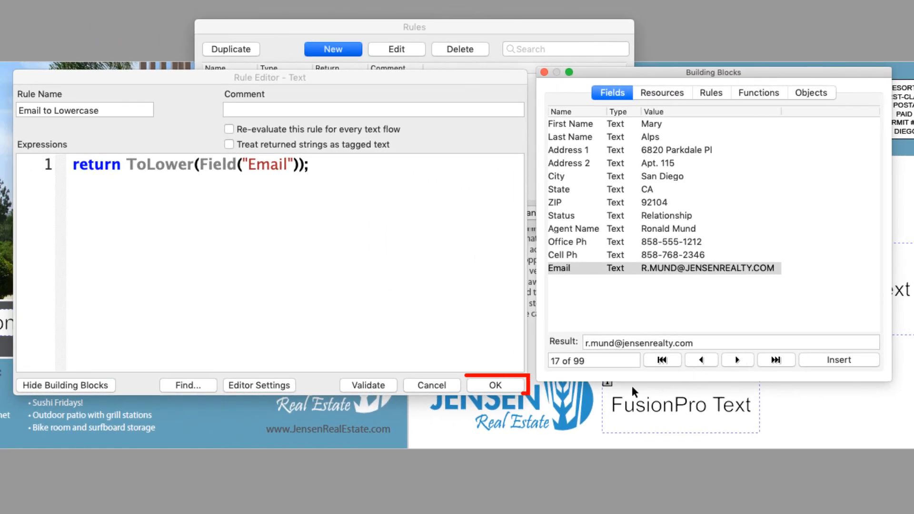
Step: Save the Email to Lowercase rule and accept the finished set of rules
click(504, 386)
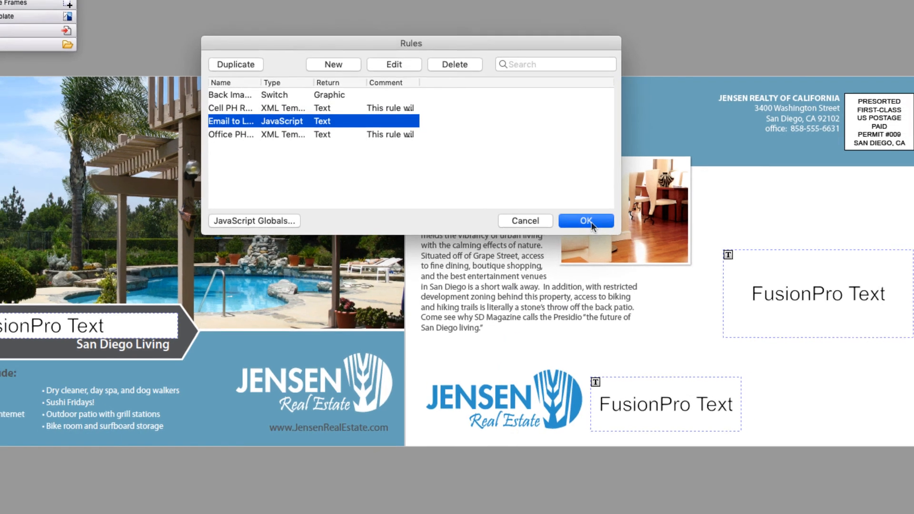
click(591, 222)
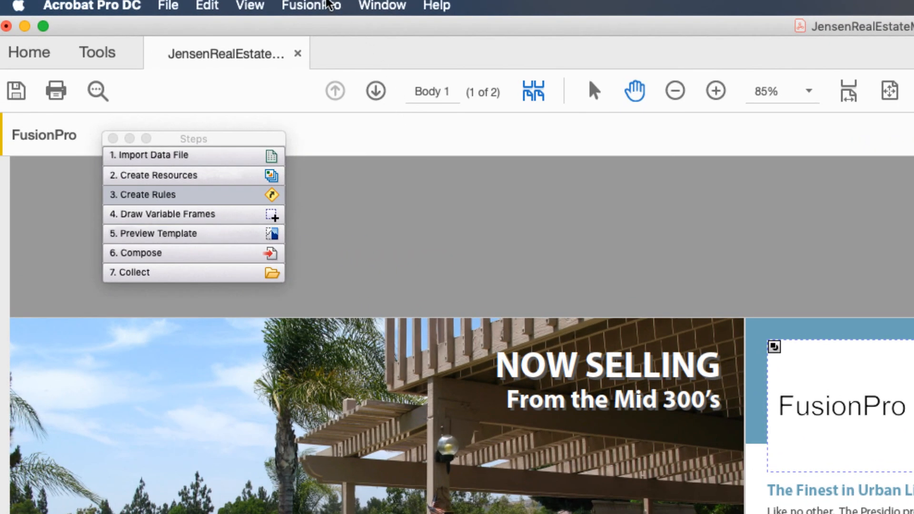
Step: Look over the available FusionPro documentation guides without opening one
click(328, 5)
mouse_move(355, 218)
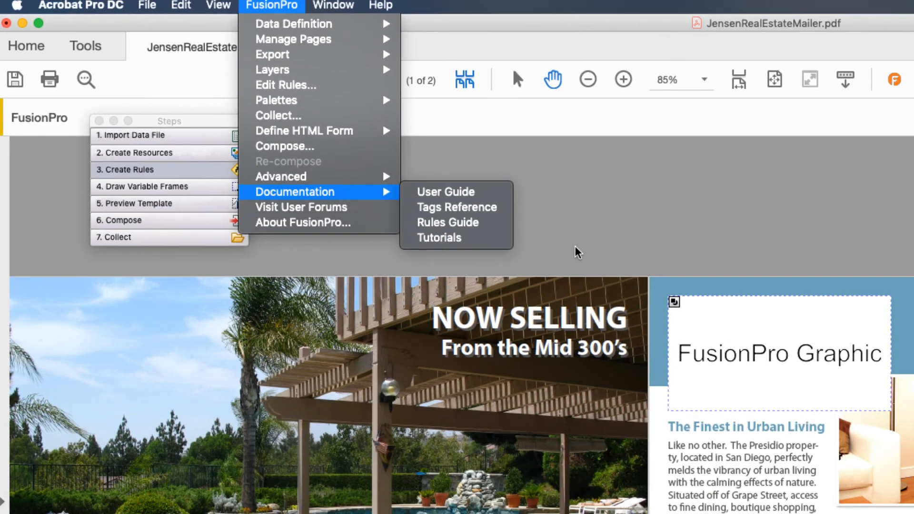
click(660, 284)
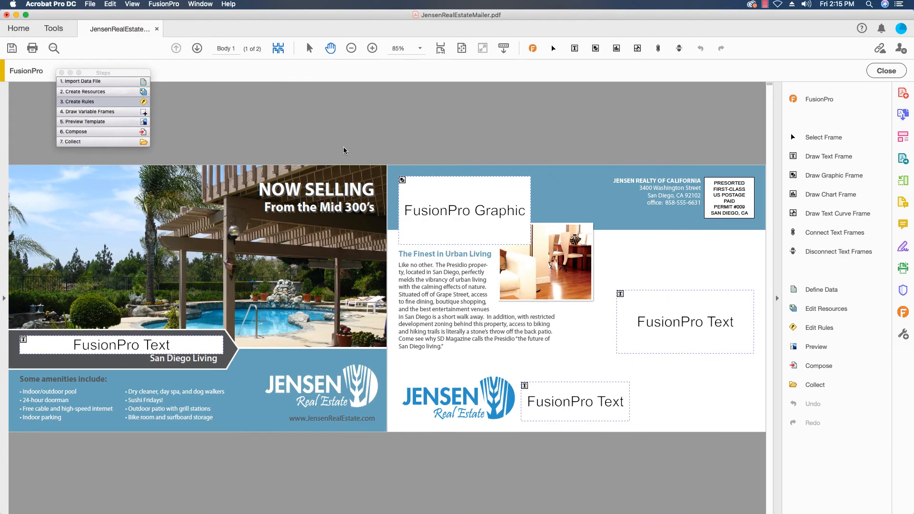